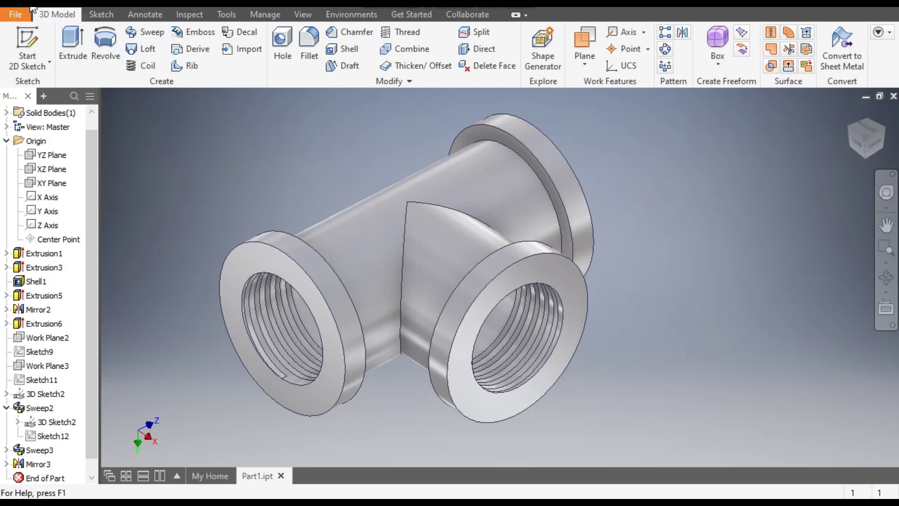
# Create a new part file from the metric Standard (mm).ipt template.
pyautogui.hotkey('ctrl', 'n')
pyautogui.click(589, 153)
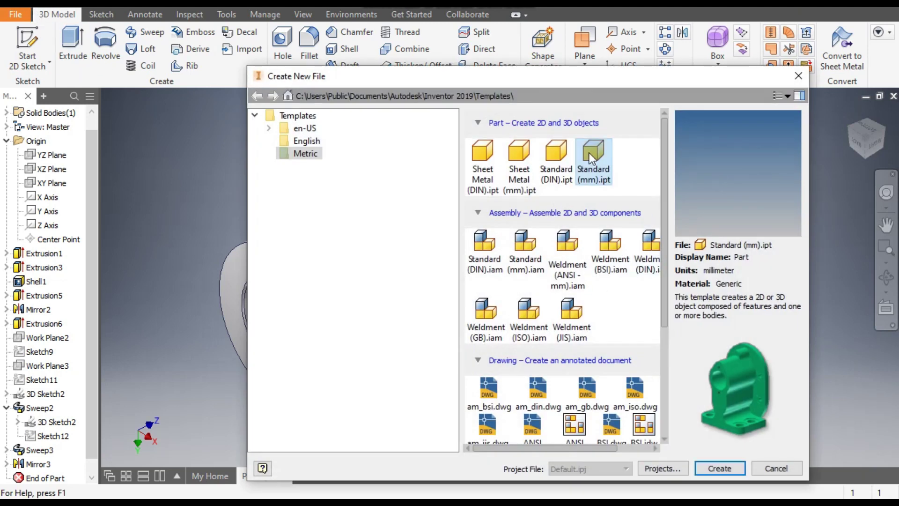
pyautogui.click(728, 467)
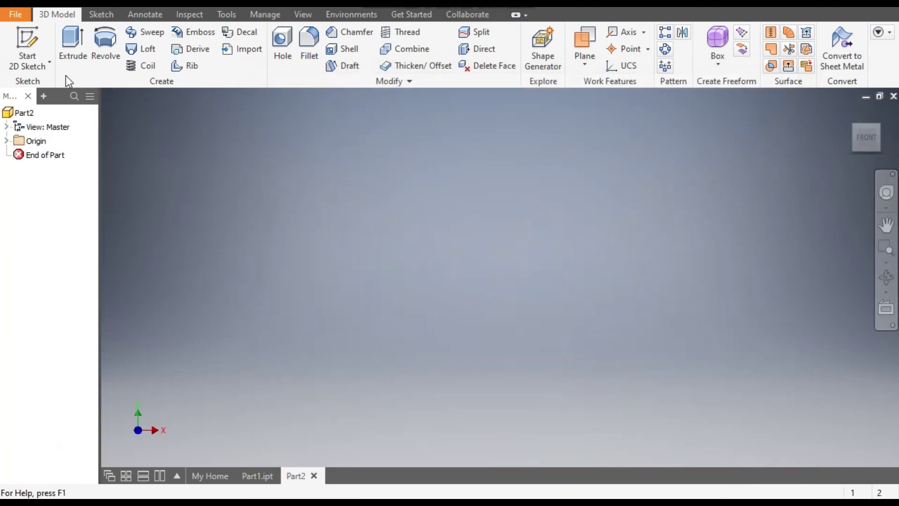
# Start a sketch on the XY plane and draw a 28 mm diameter circle centred on the origin.
pyautogui.click(27, 46)
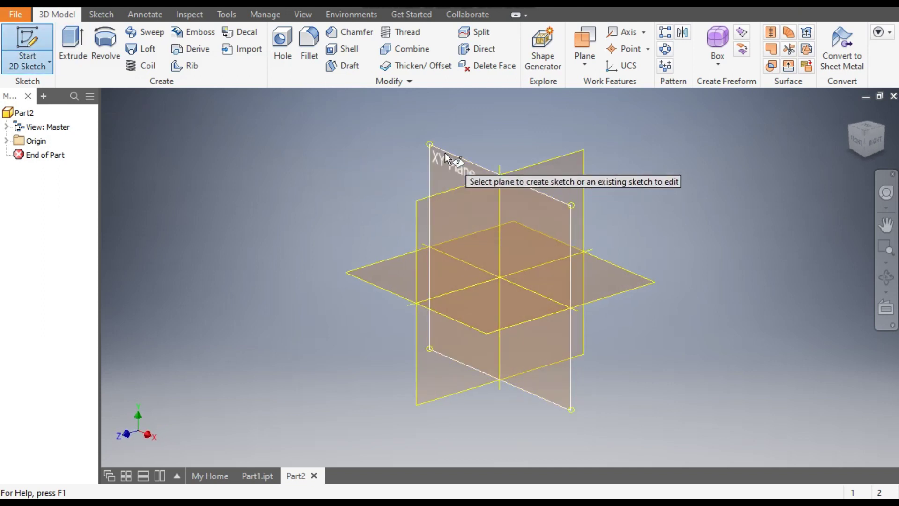
pyautogui.click(445, 155)
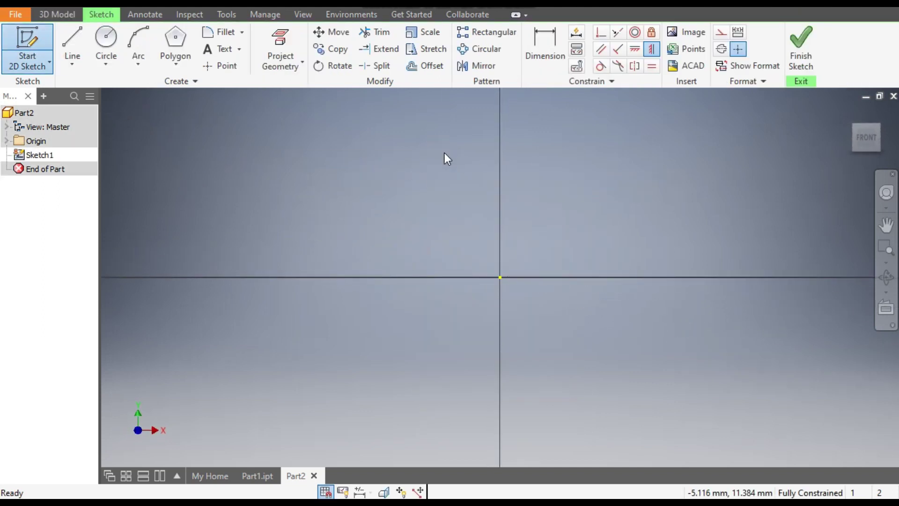
pyautogui.click(107, 44)
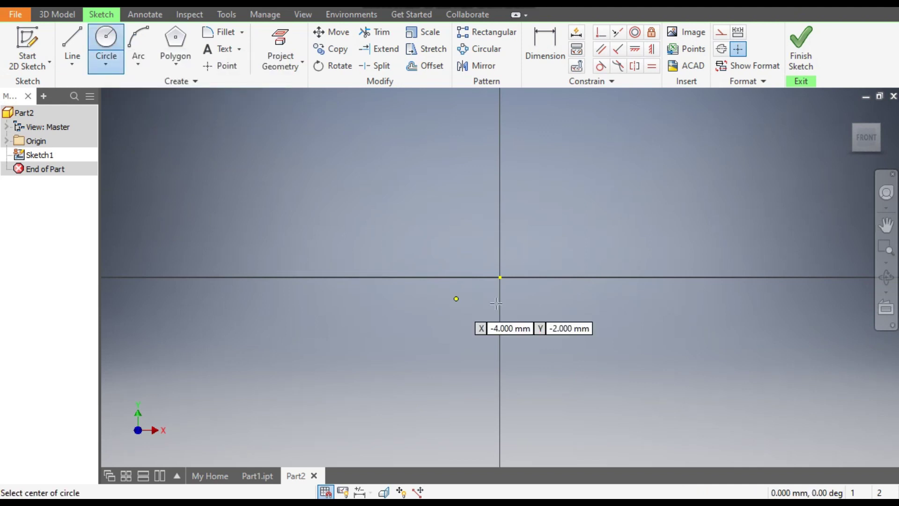
pyautogui.click(500, 277)
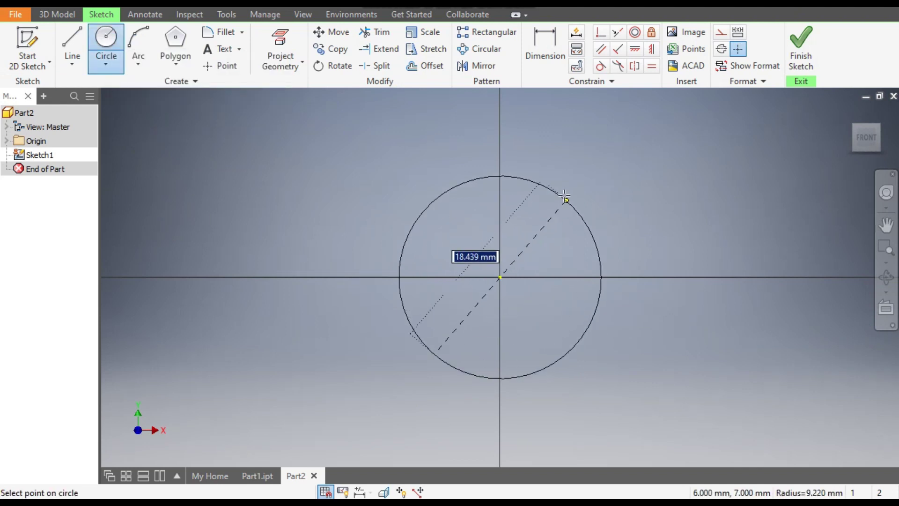
pyautogui.write('28')
pyautogui.press('Return')
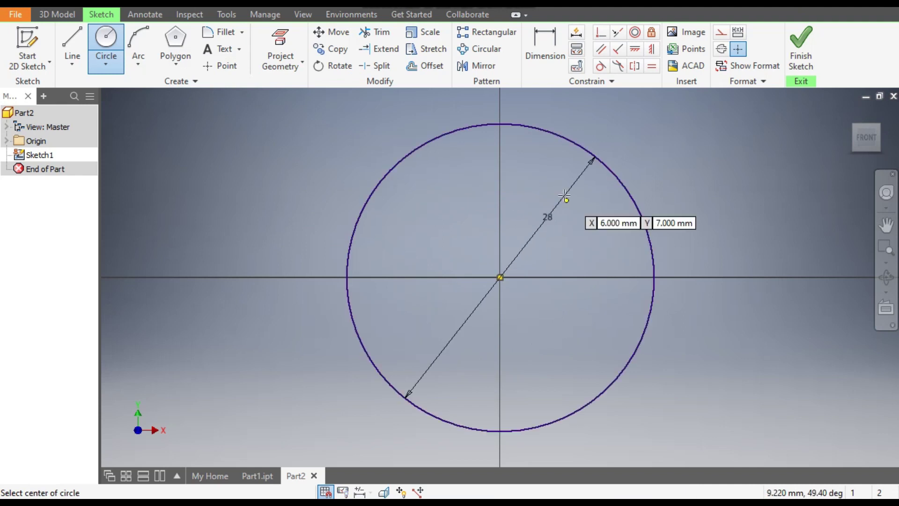
# Extrude the 28 mm circle symmetrically about the sketch plane to a total length of 60 mm.
pyautogui.scroll(3, 564, 195)
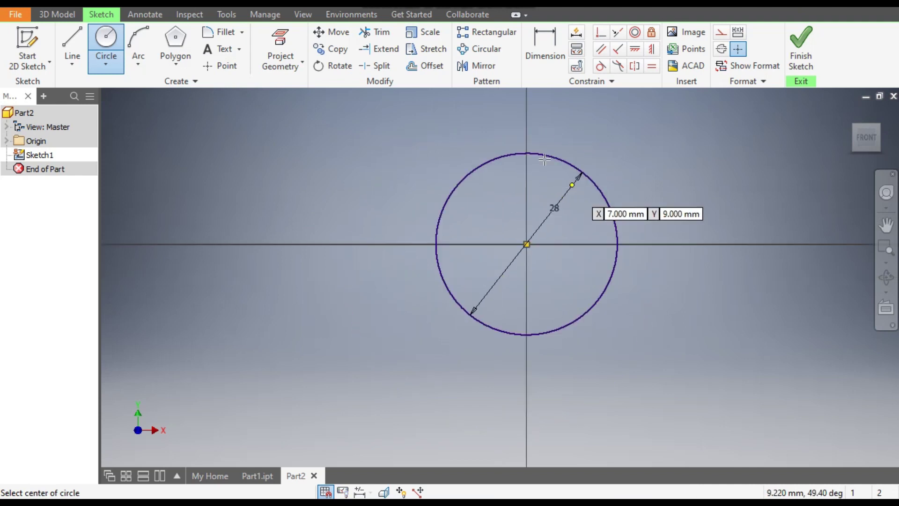
pyautogui.click(65, 20)
pyautogui.click(69, 43)
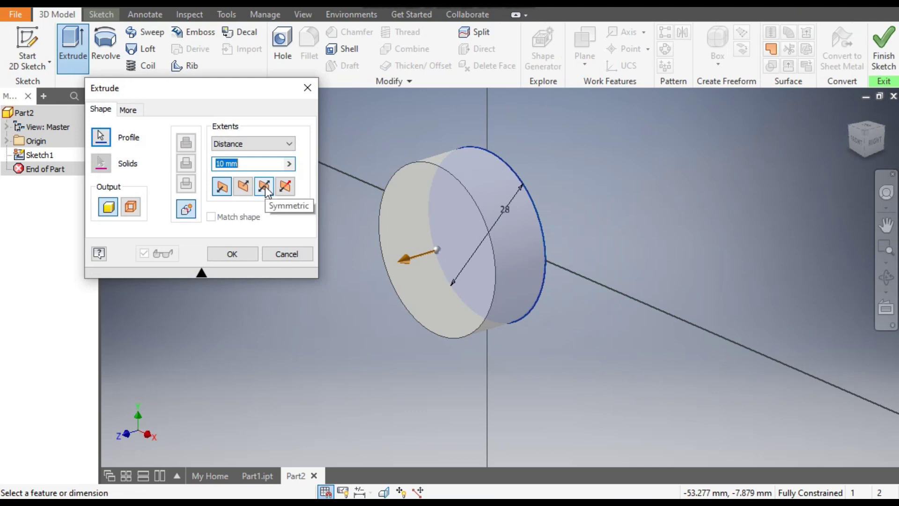
pyautogui.click(264, 186)
pyautogui.press('BackSpace')
pyautogui.write('60')
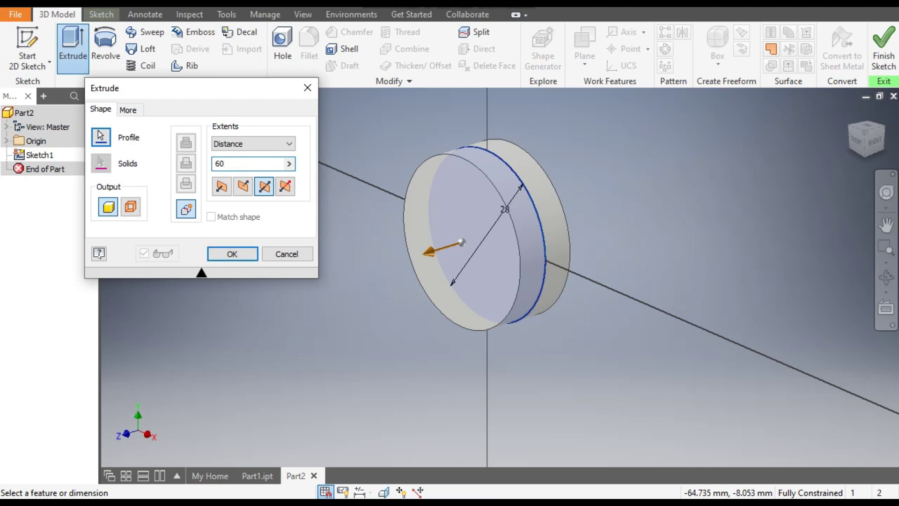
pyautogui.moveTo(630, 178); pyautogui.dragTo(683, 192, button='middle')
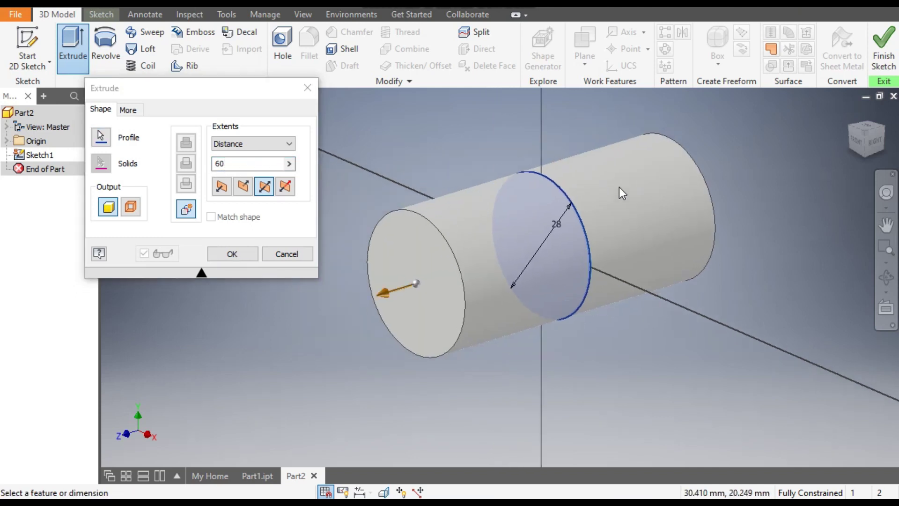
pyautogui.click(232, 254)
pyautogui.click(233, 253)
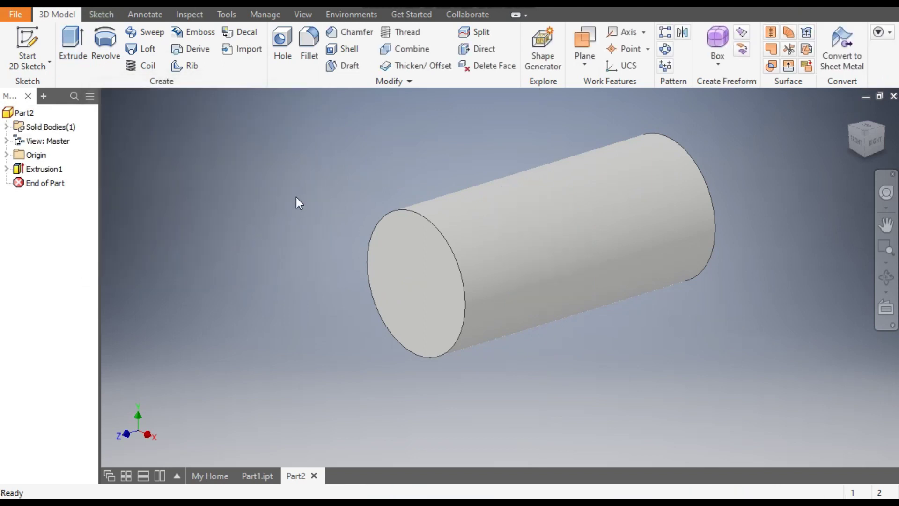
# Start a sketch on the YZ plane through the cylinder and set the visual style to Wireframe.
pyautogui.click(7, 155)
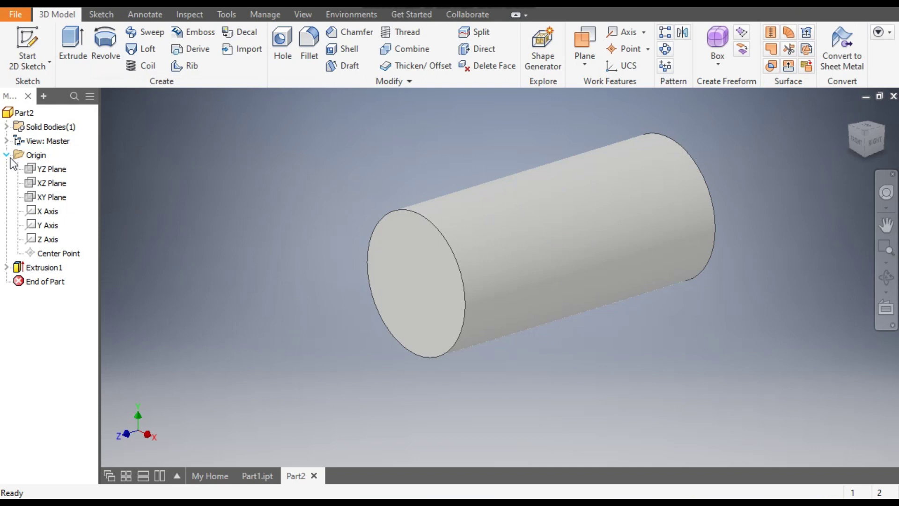
pyautogui.click(55, 172)
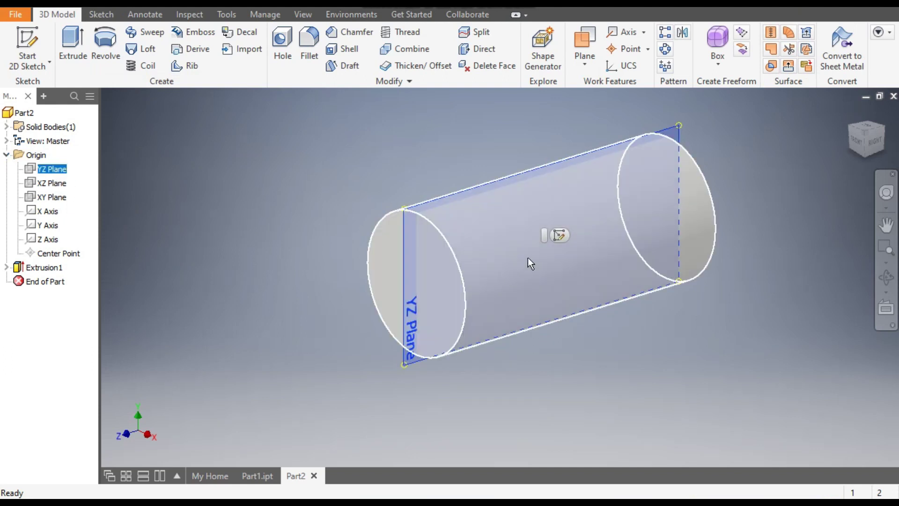
pyautogui.click(559, 236)
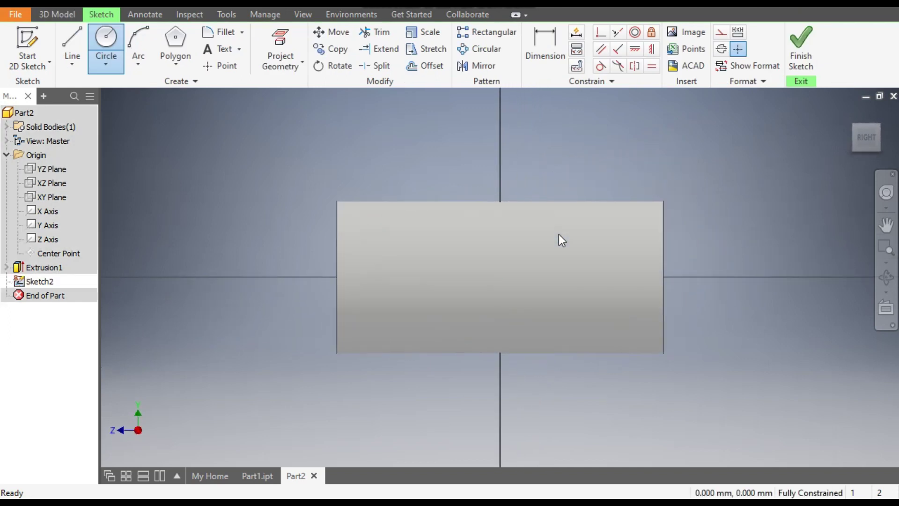
pyautogui.click(103, 41)
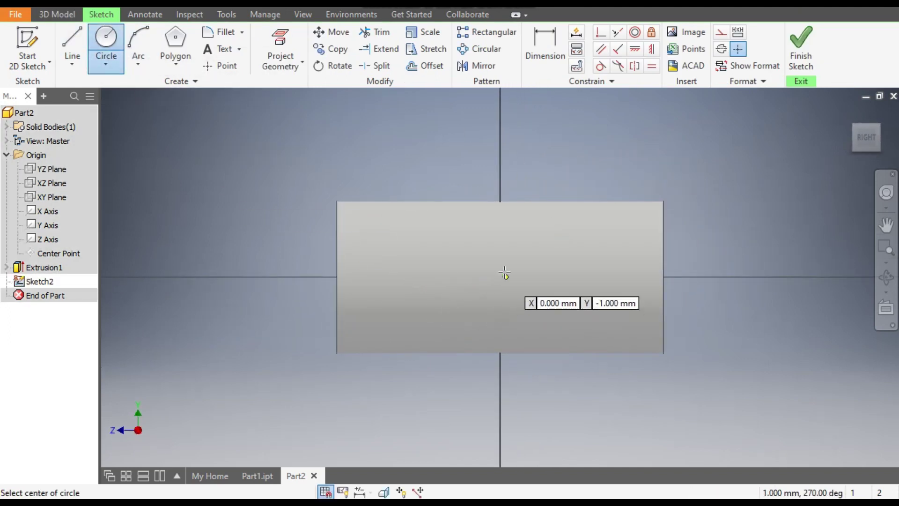
pyautogui.click(312, 19)
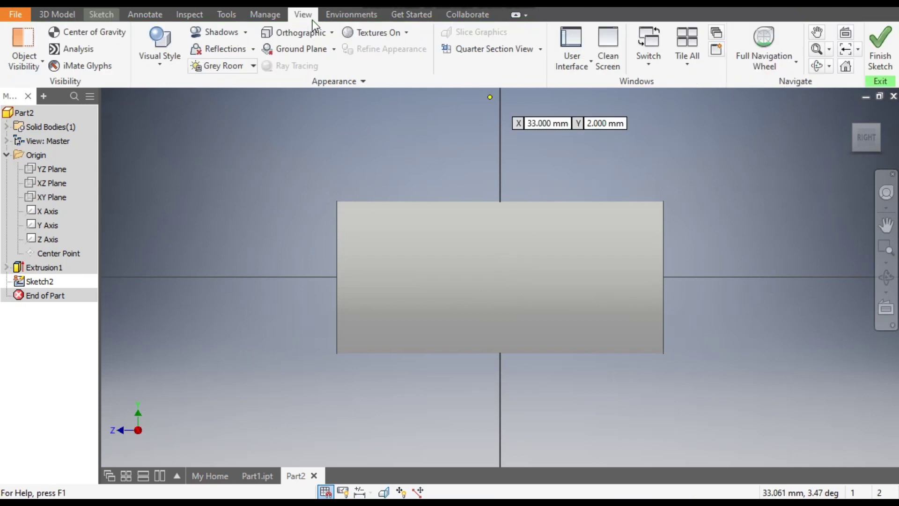
pyautogui.click(147, 60)
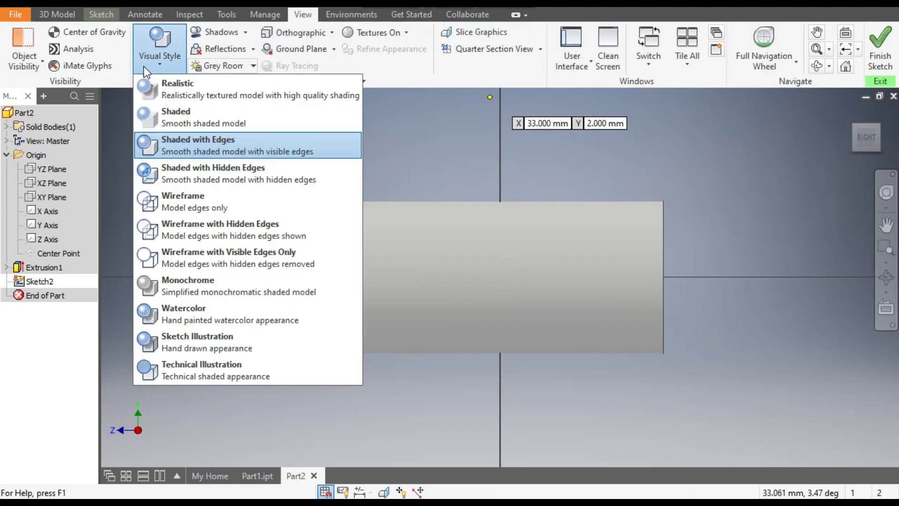
pyautogui.click(193, 204)
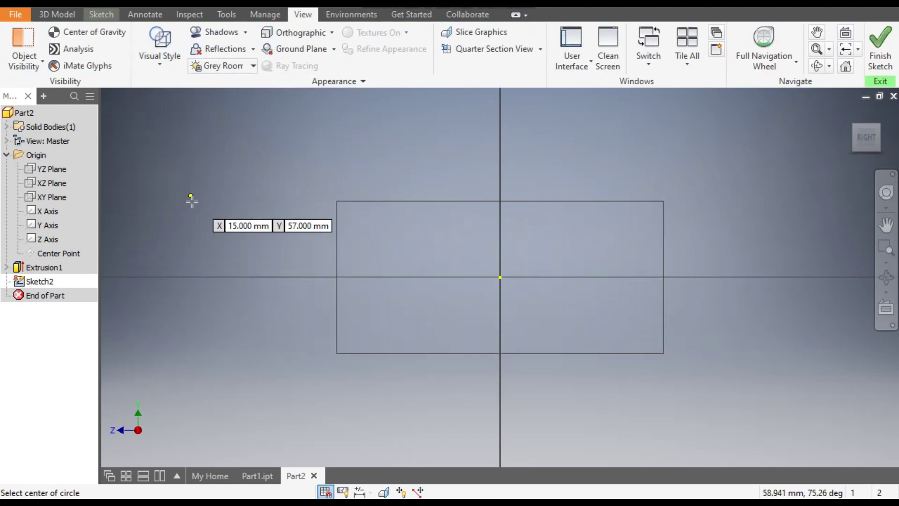
# Draw a 28 mm diameter circle centred on the origin in the YZ plane sketch.
pyautogui.click(500, 277)
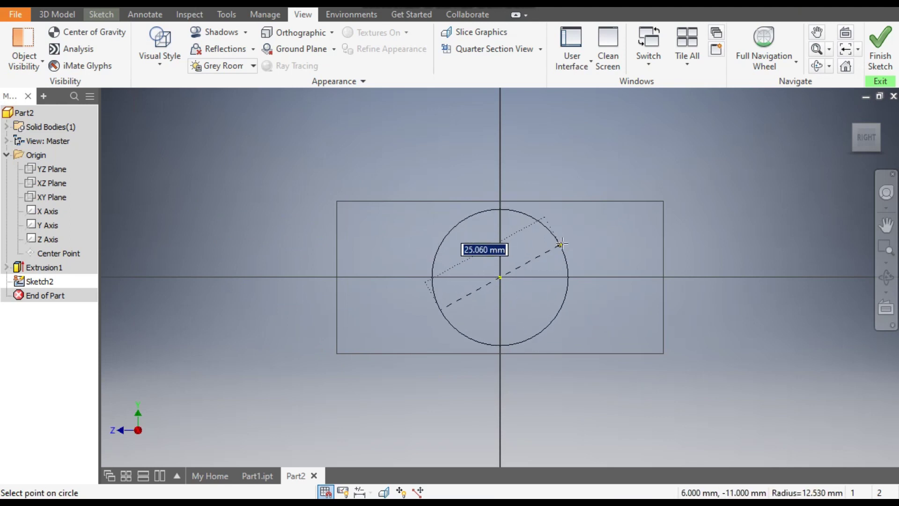
pyautogui.write('28')
pyautogui.press('Return')
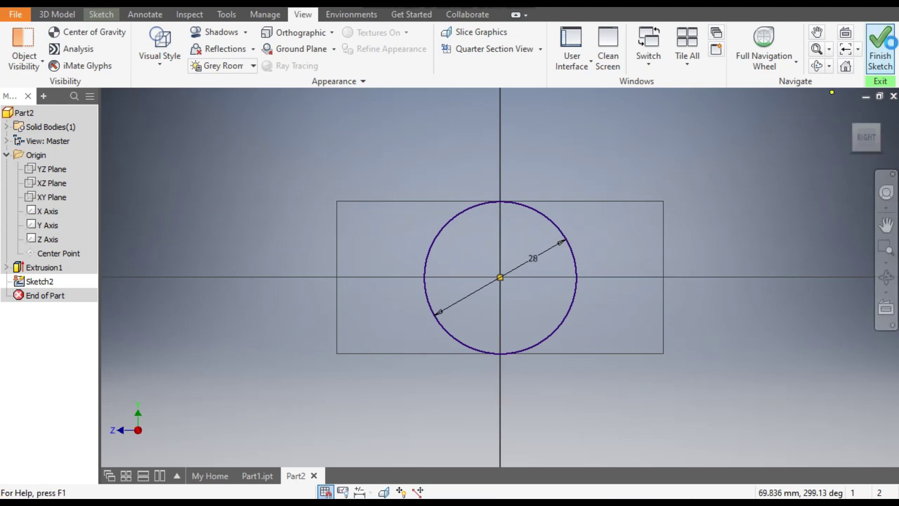
# Finish the sketch and extrude its circle 30 mm to one side, joined to the cylinder as a branch.
pyautogui.click(879, 59)
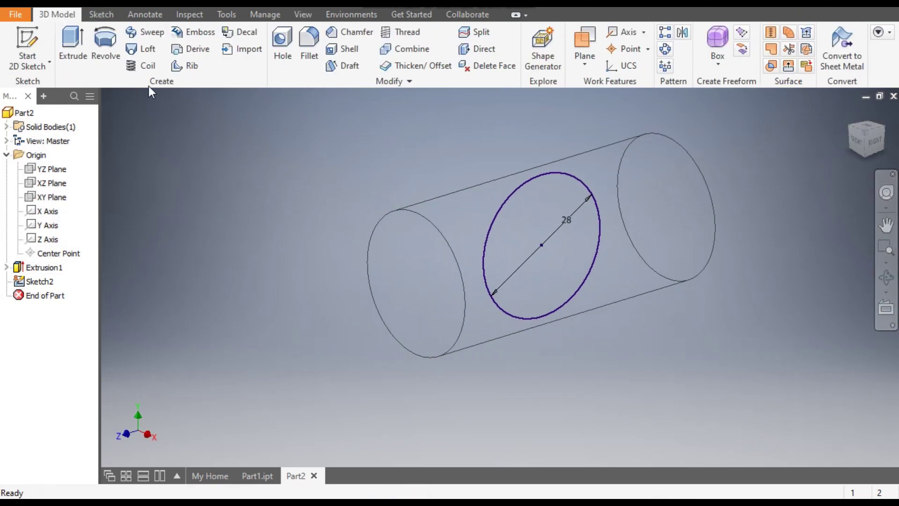
pyautogui.click(67, 37)
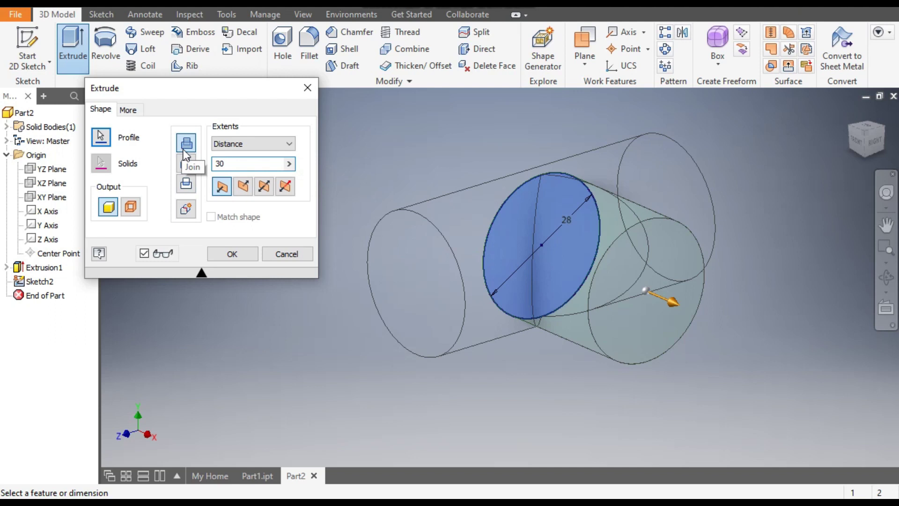
pyautogui.click(238, 256)
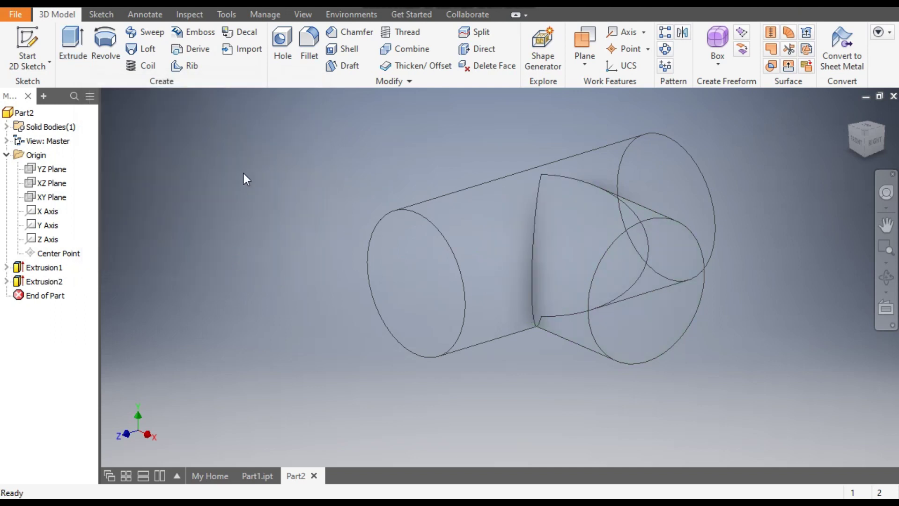
# Set the model's visual style to Shaded with Edges.
pyautogui.click(304, 15)
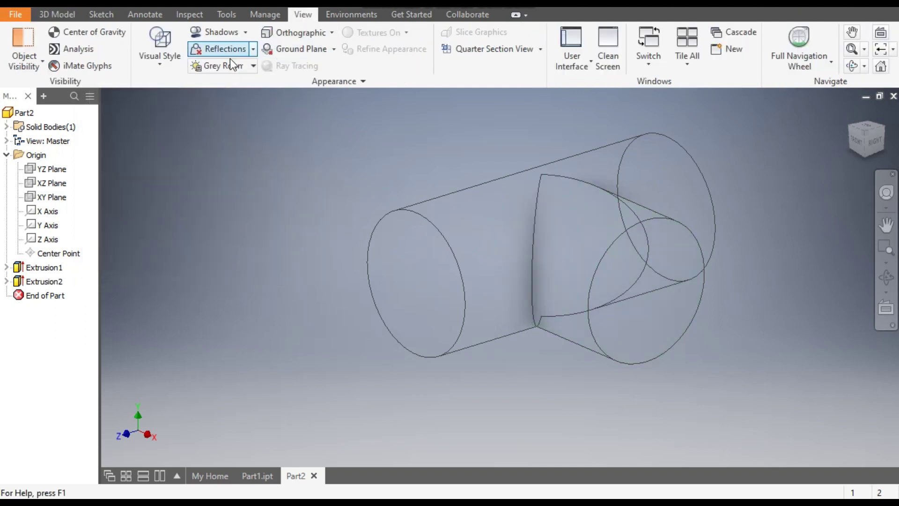
pyautogui.click(170, 63)
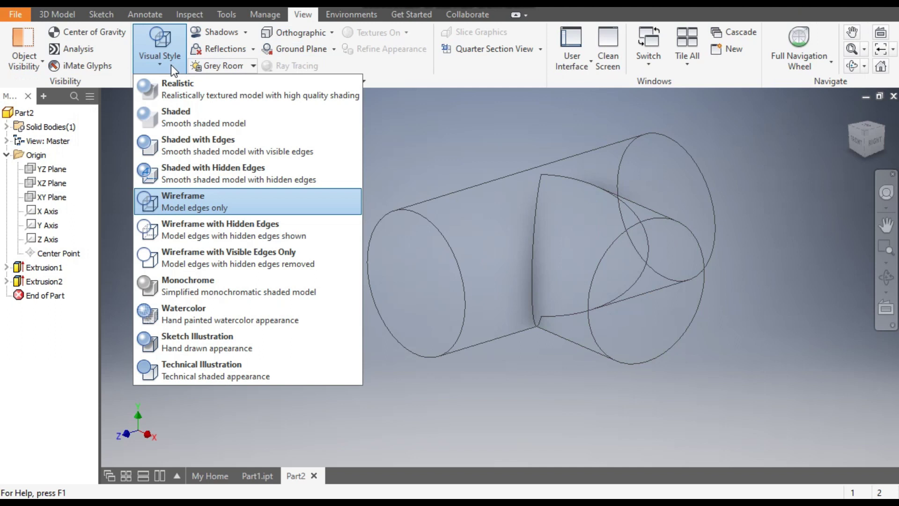
pyautogui.click(204, 147)
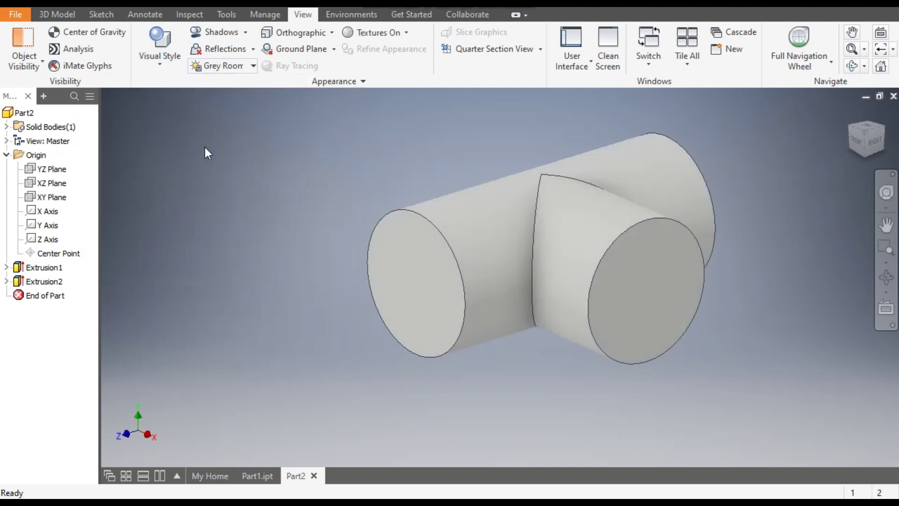
# Shell the tee body inward with a 3 mm wall thickness, removing the three circular end faces.
pyautogui.moveTo(762, 181); pyautogui.dragTo(751, 190, button='middle')
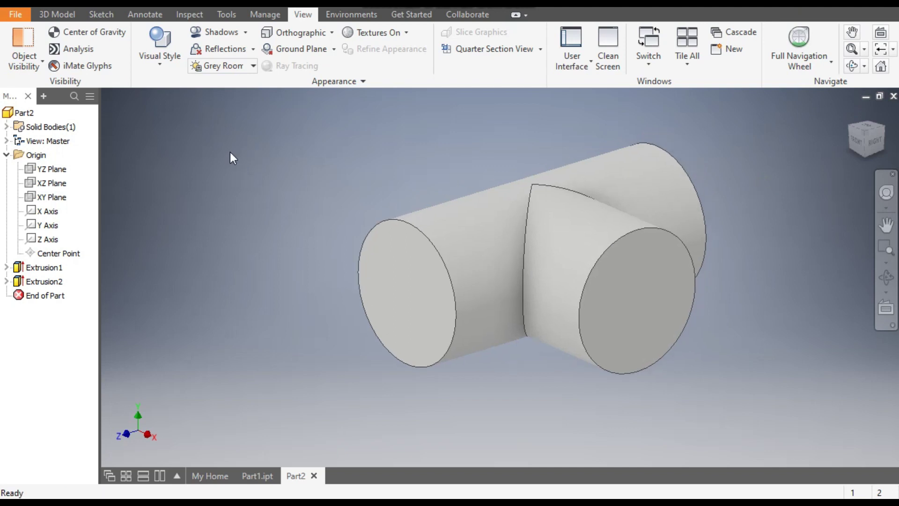
pyautogui.click(58, 15)
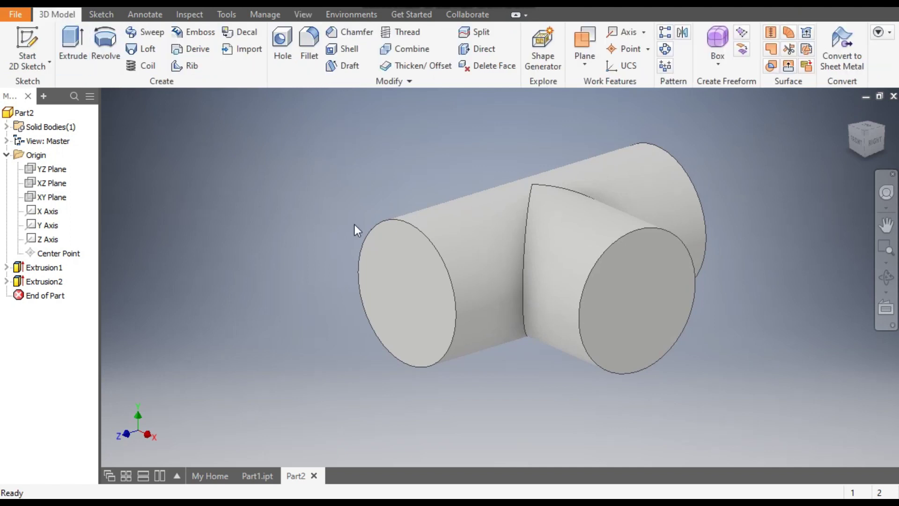
pyautogui.click(342, 49)
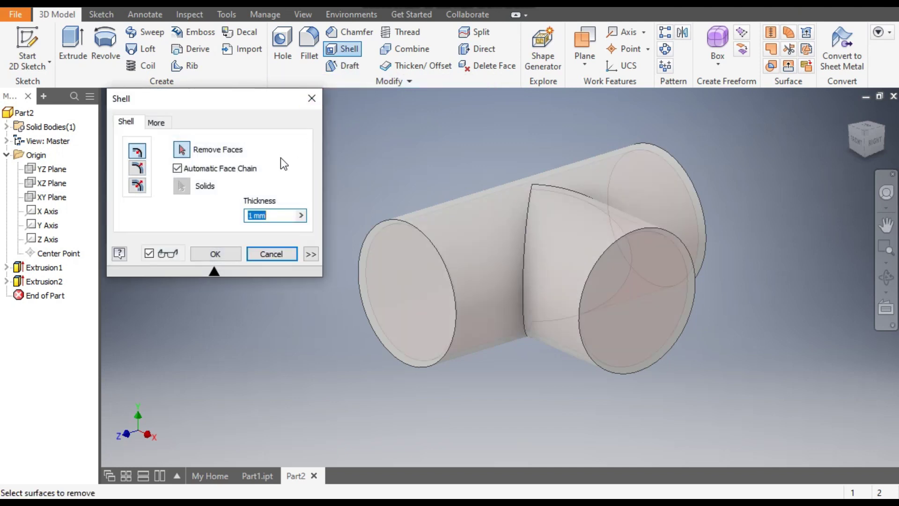
pyautogui.write('3')
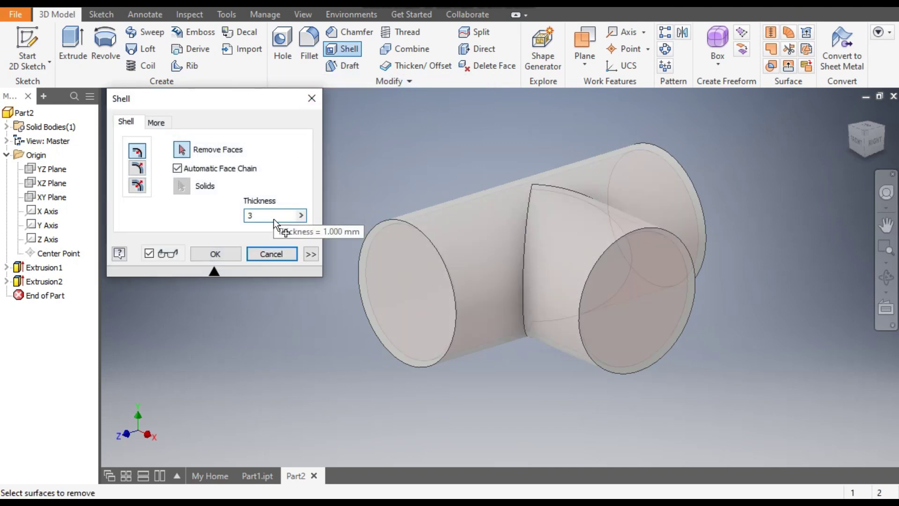
pyautogui.click(403, 240)
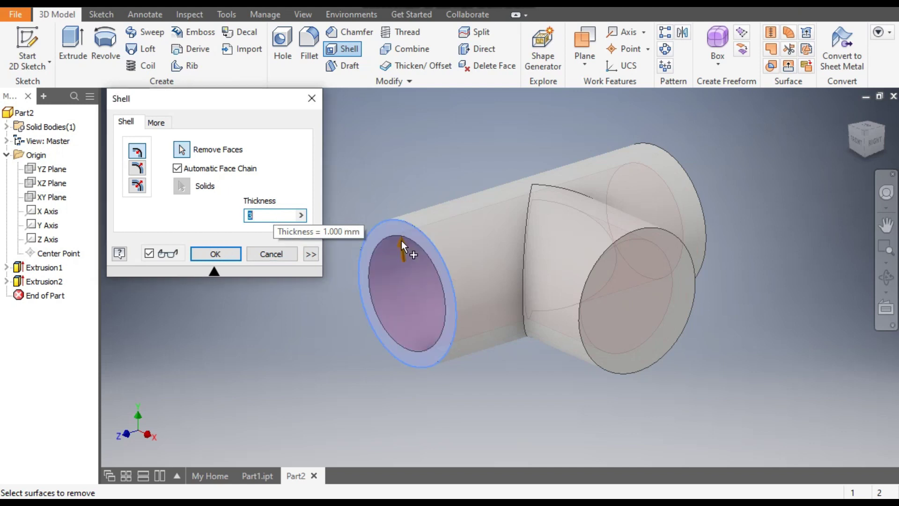
pyautogui.click(622, 264)
pyautogui.click(883, 139)
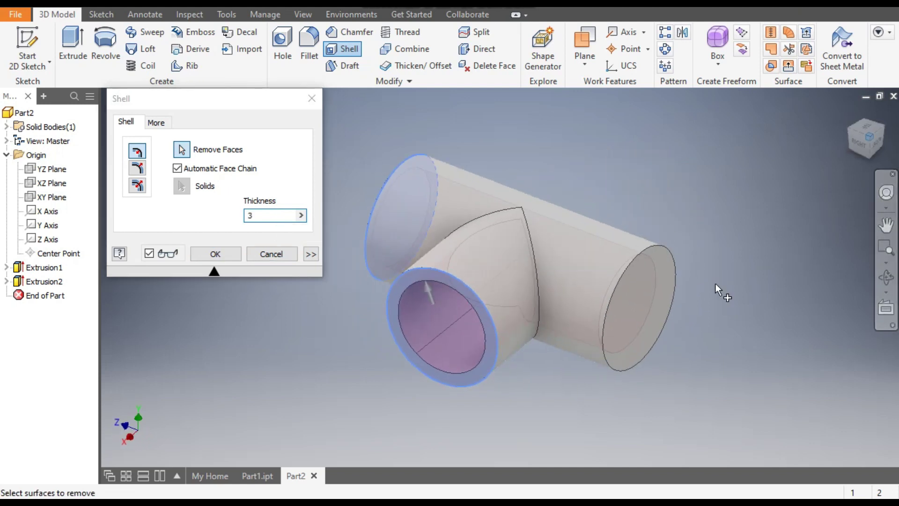
pyautogui.click(434, 193)
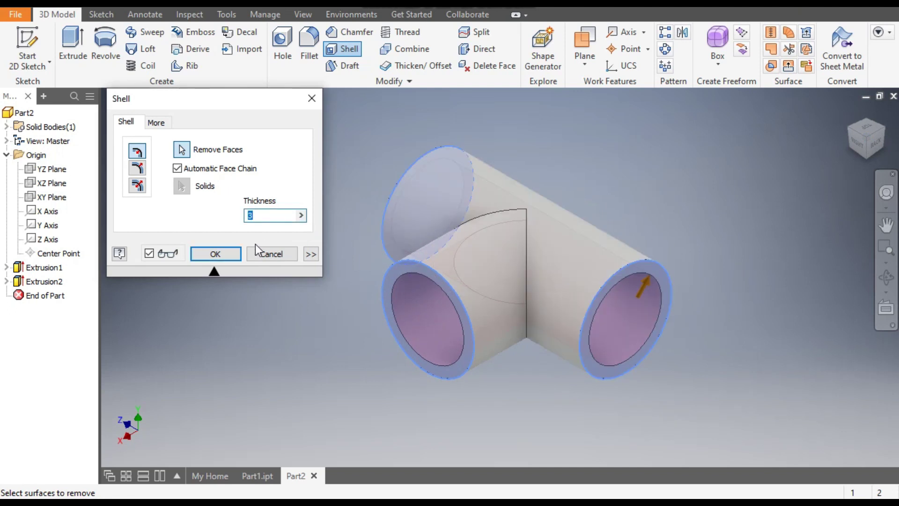
pyautogui.click(216, 254)
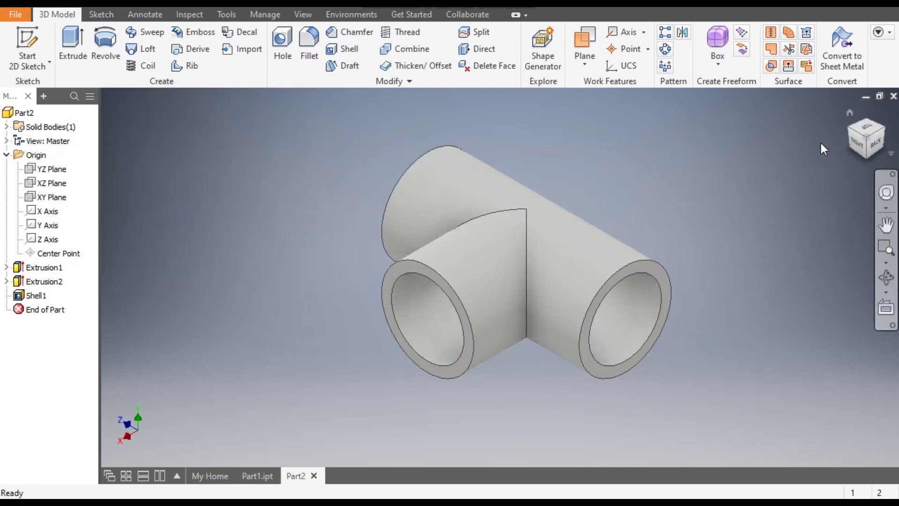
# Sketch on the front end face of the main pipe, project its inner circular edge, and finish the sketch.
pyautogui.click(846, 128)
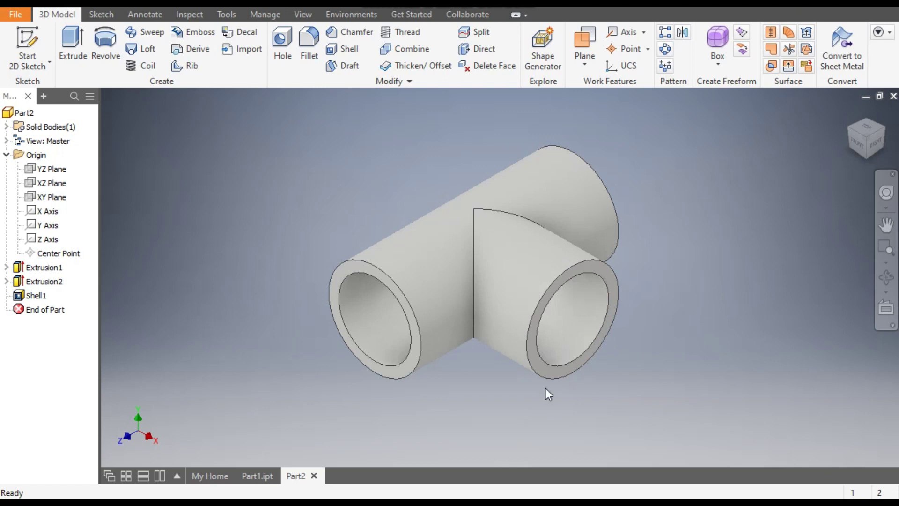
pyautogui.scroll(2, 546, 389)
pyautogui.moveTo(546, 389); pyautogui.dragTo(451, 332, button='middle')
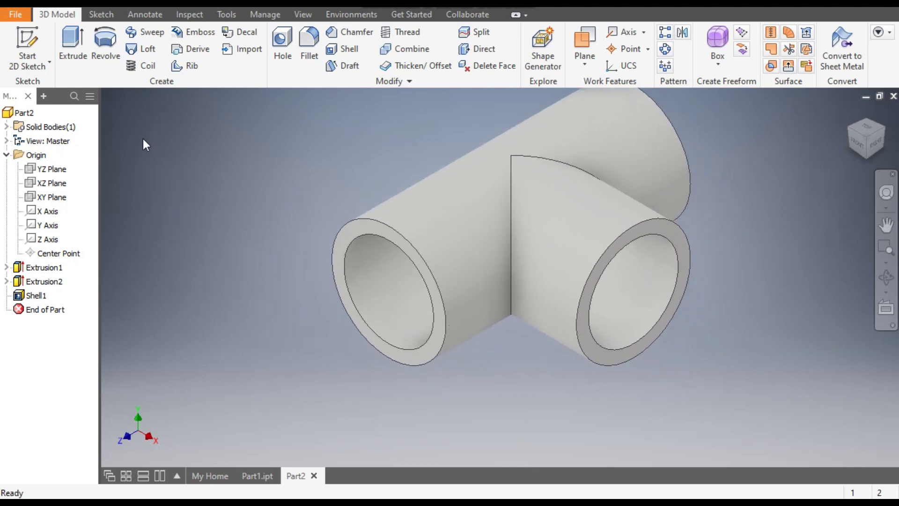
pyautogui.click(360, 228)
pyautogui.click(460, 218)
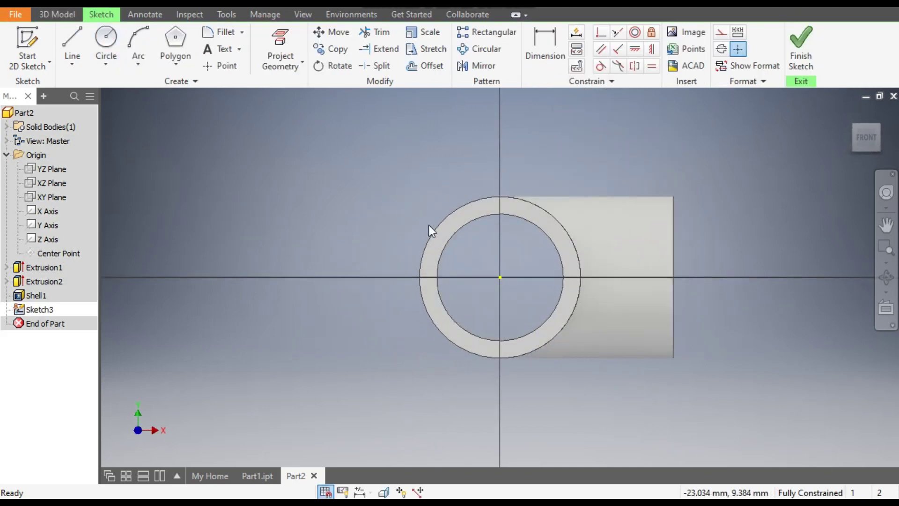
pyautogui.click(479, 215)
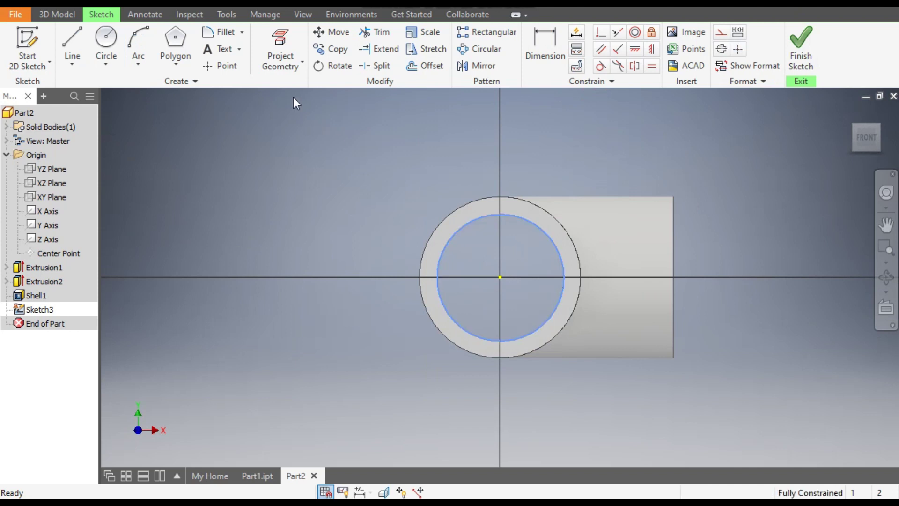
pyautogui.click(282, 41)
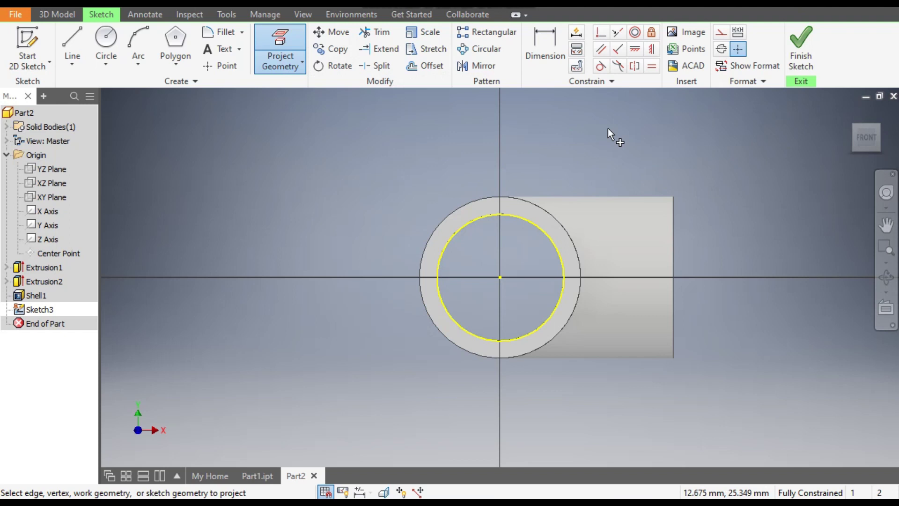
pyautogui.click(801, 43)
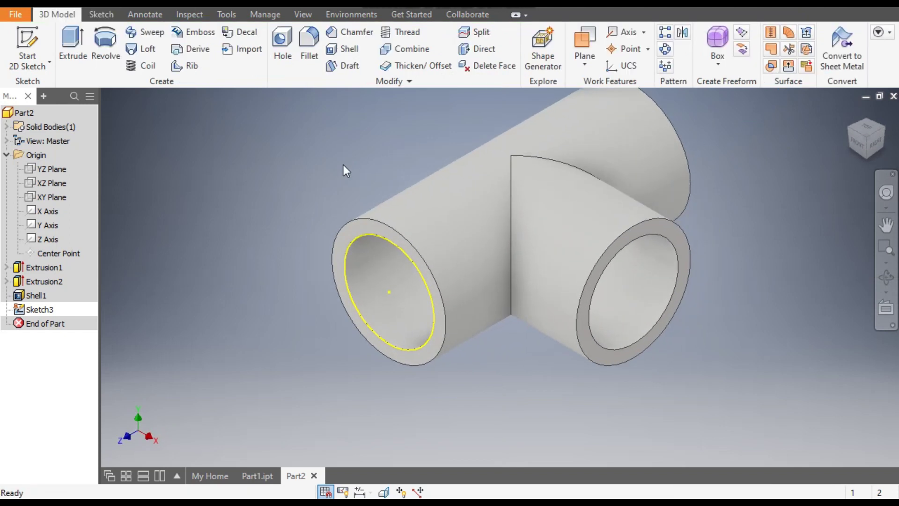
# Sketch on the branch's end face, project its inner circular edge, and finish the sketch.
pyautogui.moveTo(337, 168); pyautogui.dragTo(379, 137, button='middle')
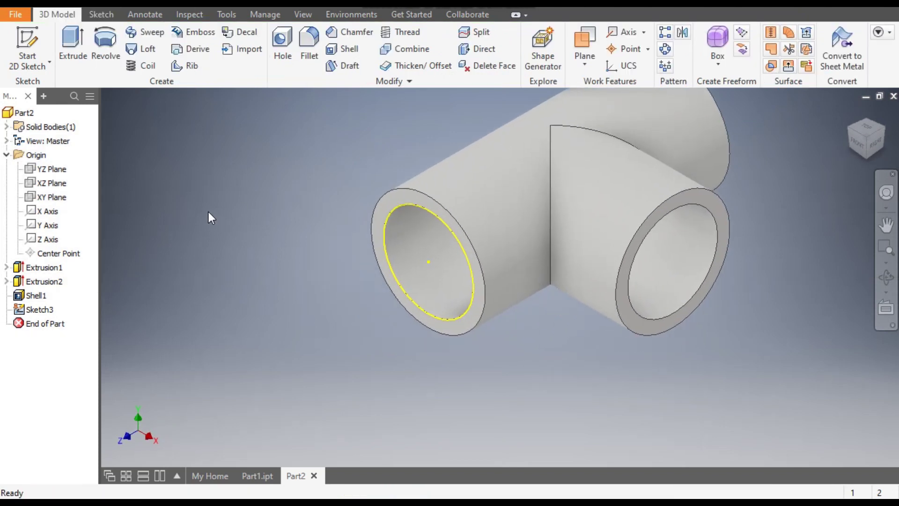
pyautogui.click(710, 198)
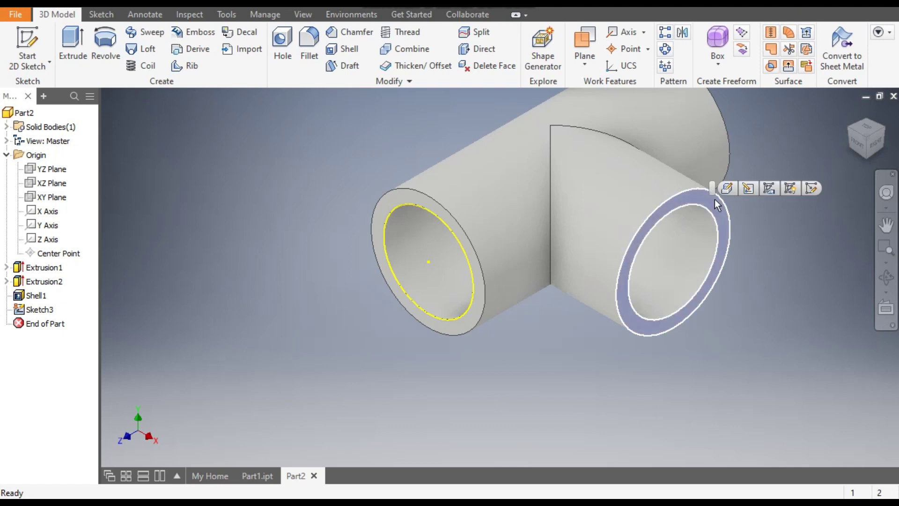
pyautogui.click(807, 188)
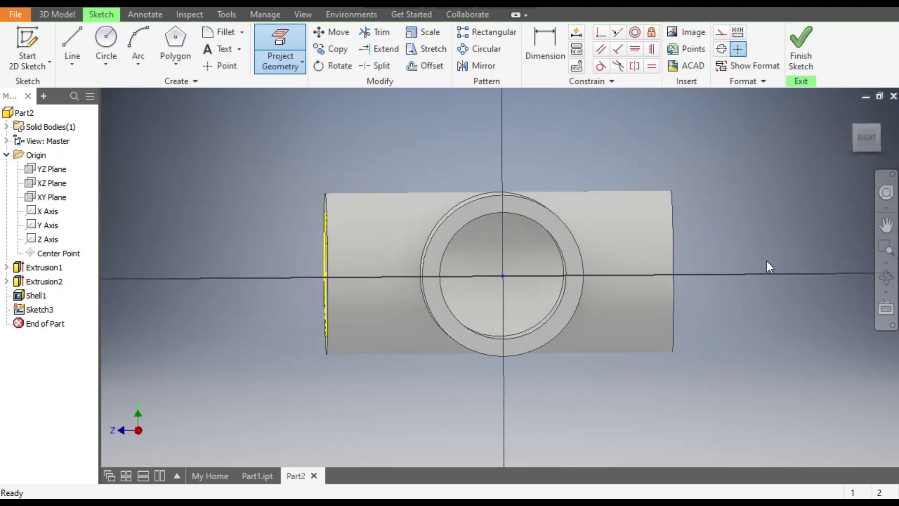
pyautogui.click(541, 224)
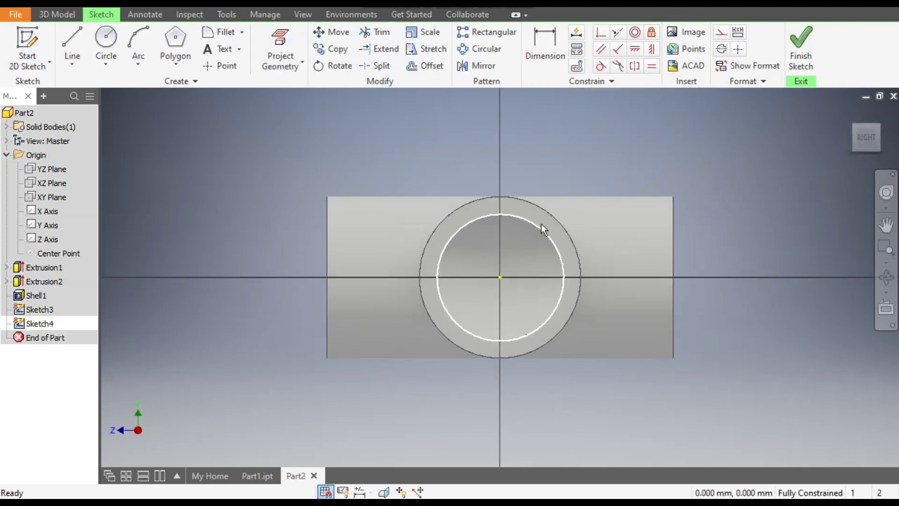
pyautogui.click(292, 47)
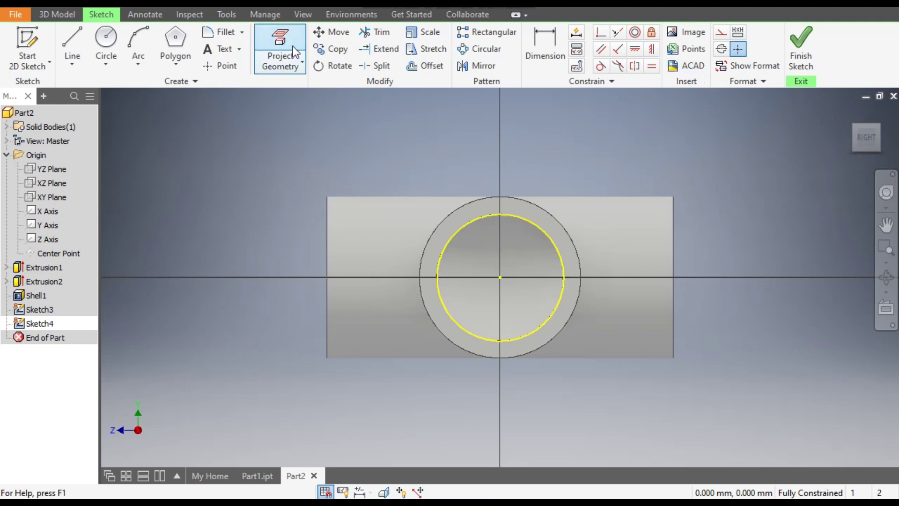
pyautogui.click(794, 38)
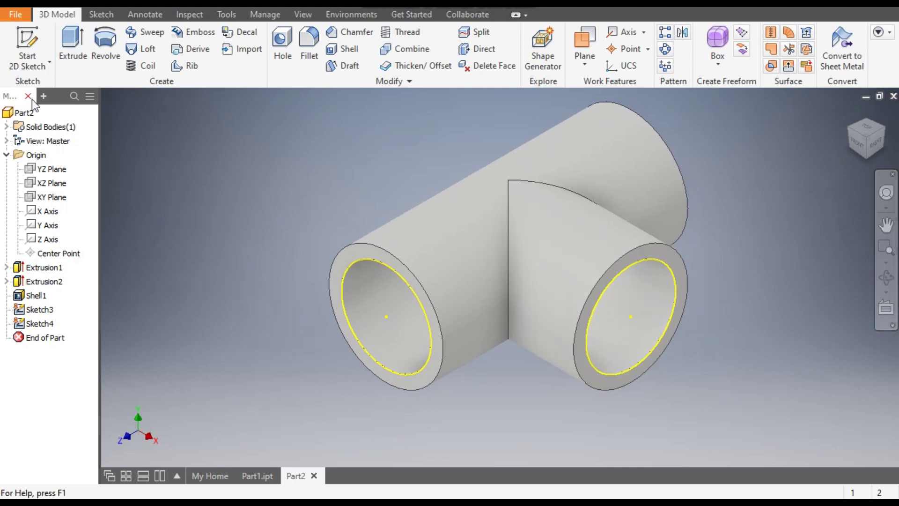
# Start a 3D sketch and define a helical curve by pitch and revolution with 22 mm diameter, 2.5 mm pitch and 5 revolutions.
pyautogui.click(36, 69)
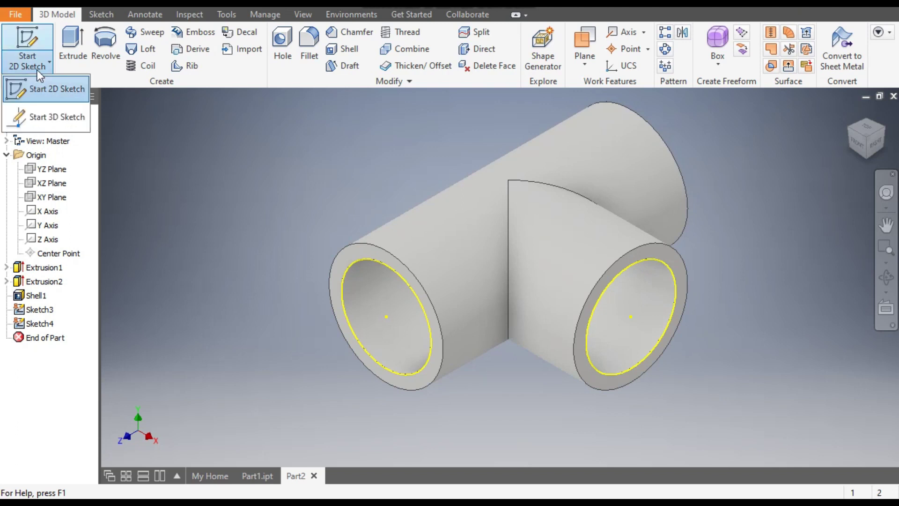
pyautogui.click(58, 118)
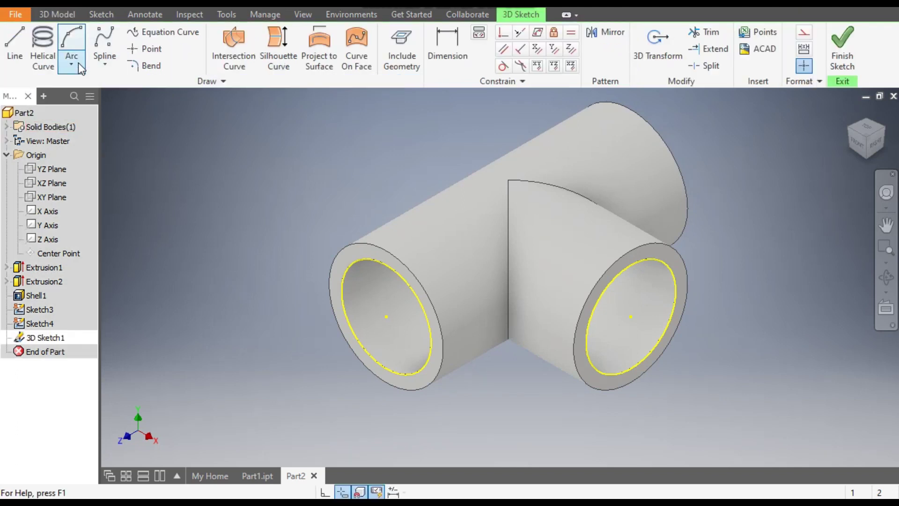
pyautogui.click(42, 41)
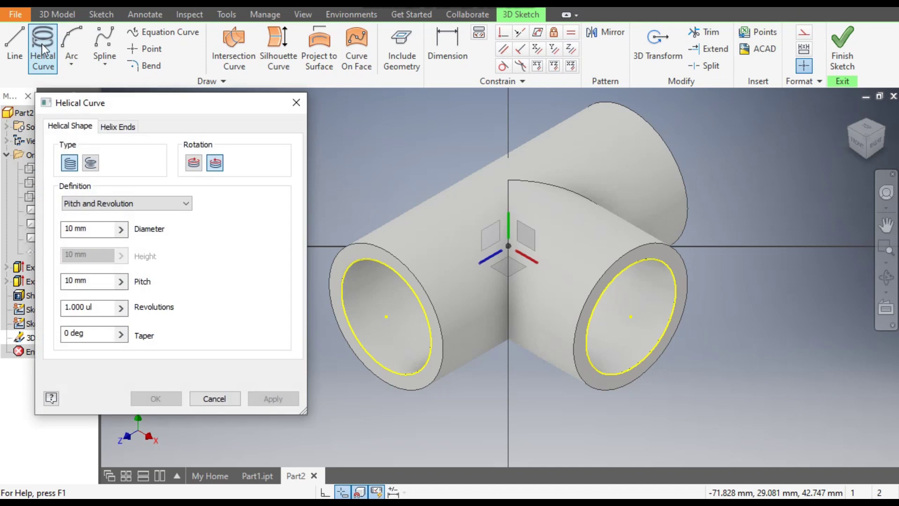
pyautogui.click(97, 228)
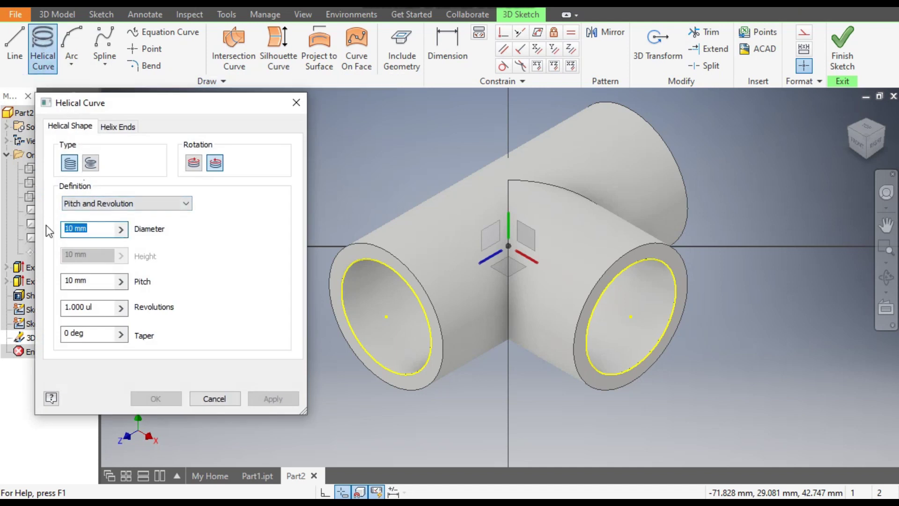
pyautogui.write('22')
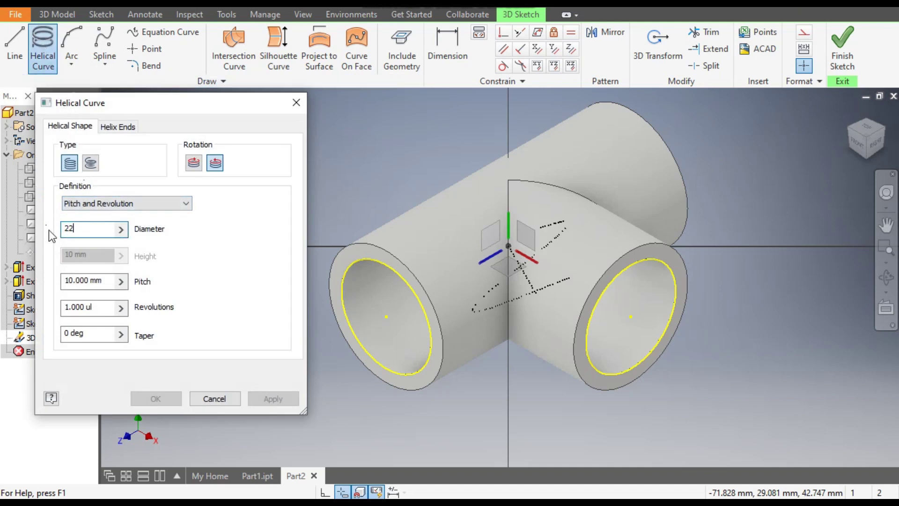
pyautogui.moveTo(86, 283); pyautogui.dragTo(54, 285)
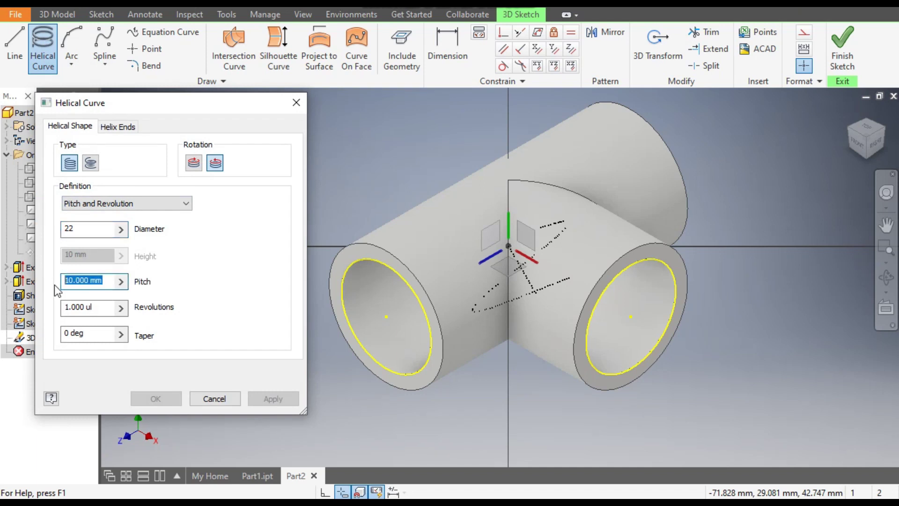
pyautogui.write('2.5')
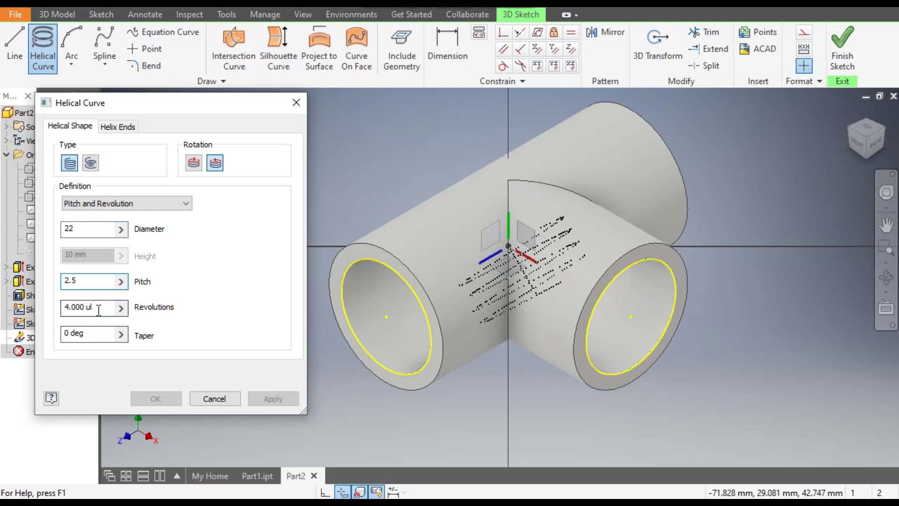
pyautogui.moveTo(96, 308); pyautogui.dragTo(43, 313)
pyautogui.write('5')
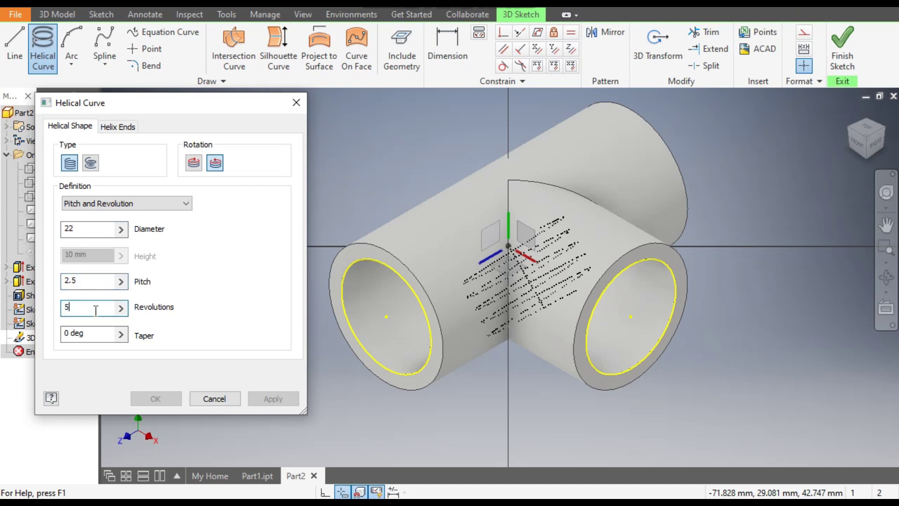
# Place the helix at the centre of the main pipe's front opening, running inward along the pipe axis.
pyautogui.click(386, 316)
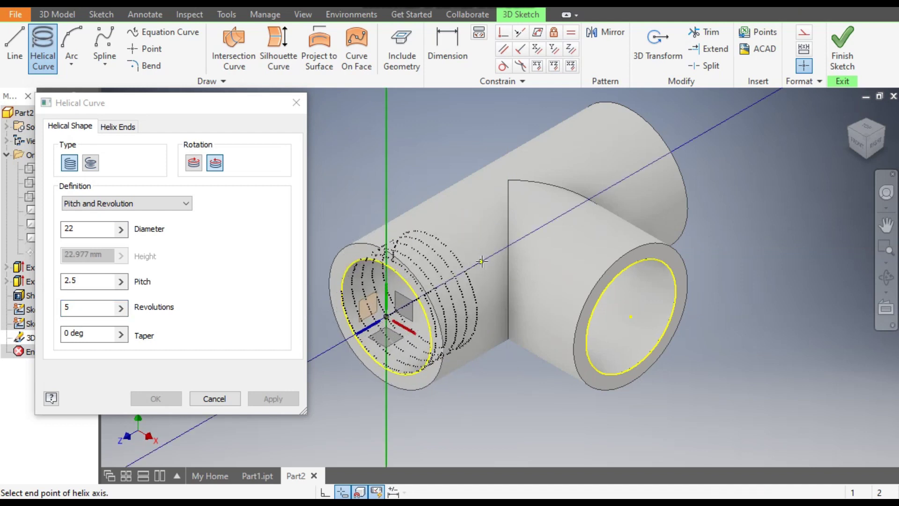
pyautogui.click(484, 260)
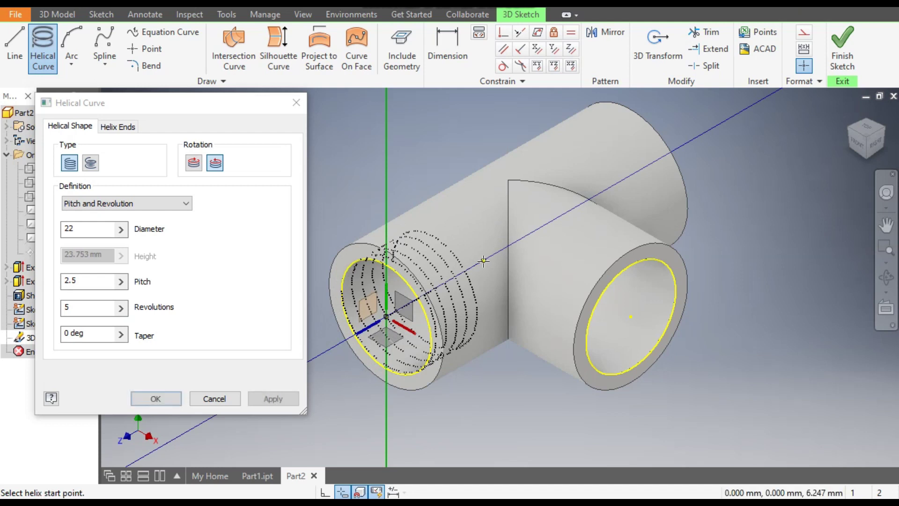
pyautogui.click(497, 289)
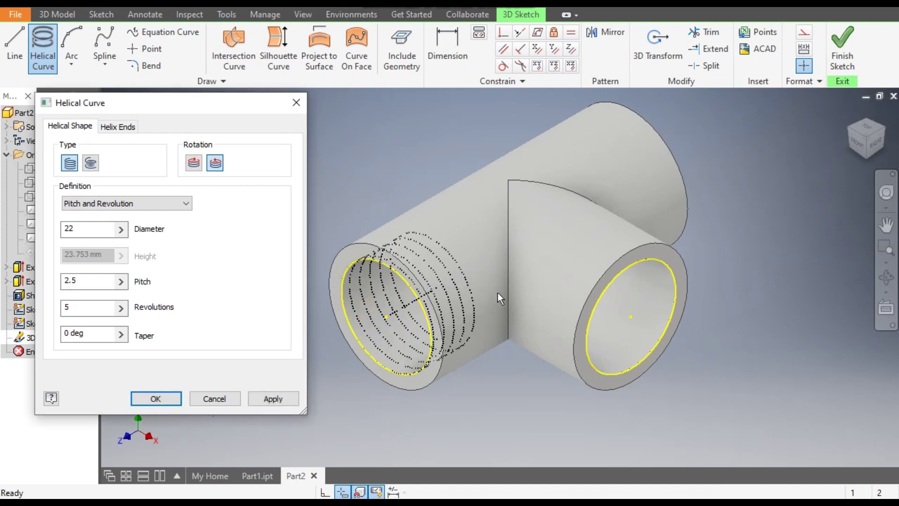
pyautogui.scroll(5, 498, 294)
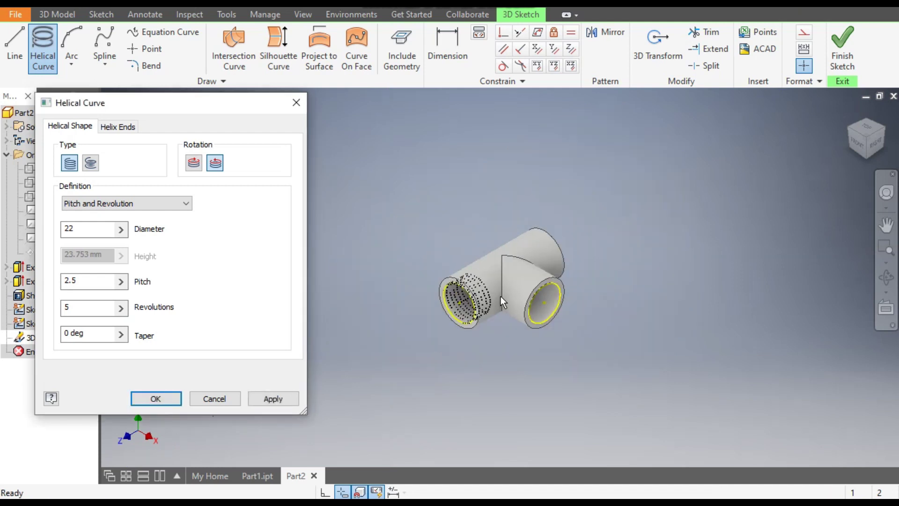
pyautogui.click(290, 399)
# Add a second helix with the same settings, from the centre of the branch opening inward along the branch axis.
pyautogui.scroll(2, 511, 304)
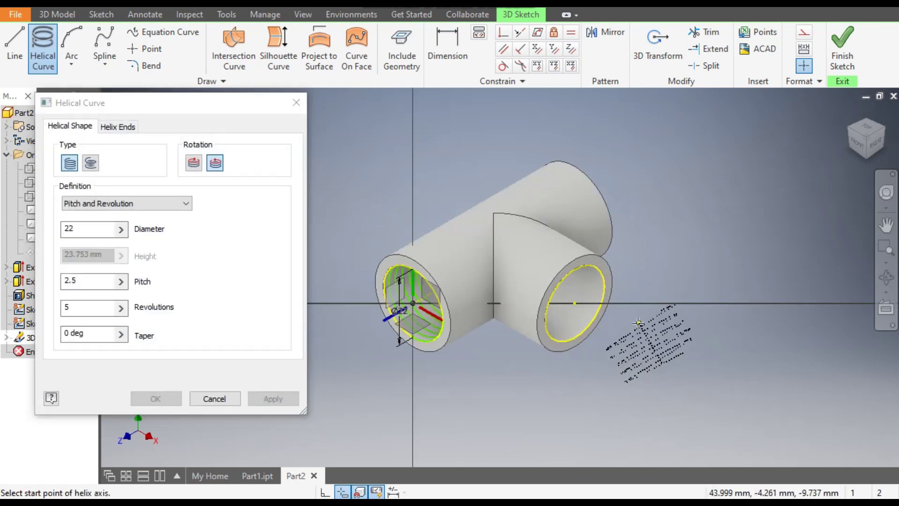
pyautogui.moveTo(623, 335); pyautogui.dragTo(596, 355, button='middle')
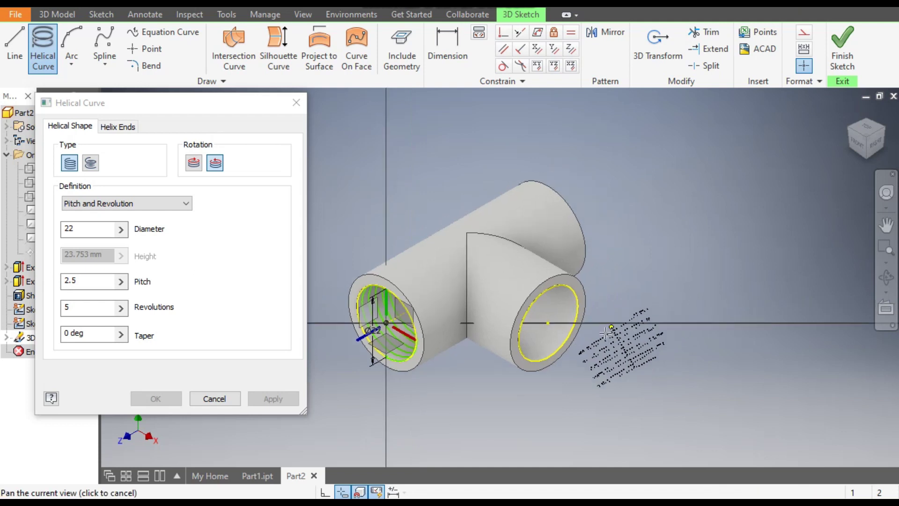
pyautogui.click(547, 323)
pyautogui.scroll(2, 548, 323)
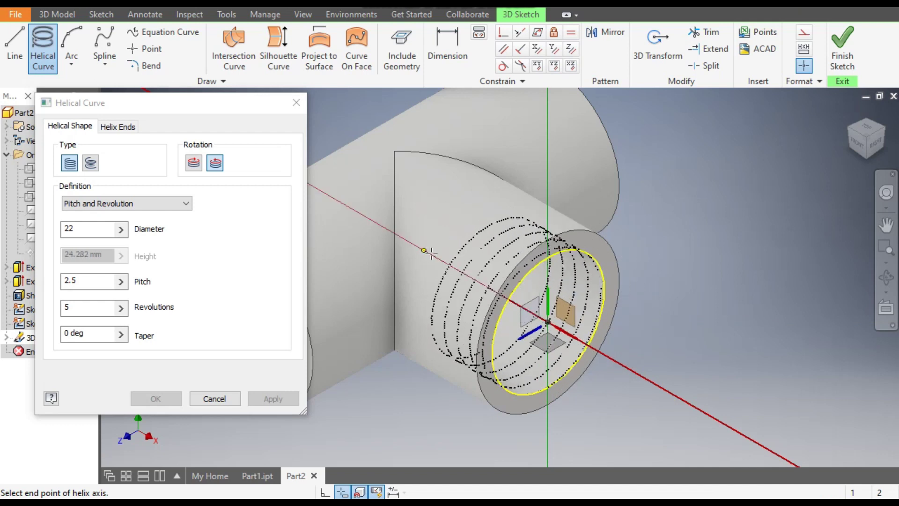
pyautogui.click(424, 250)
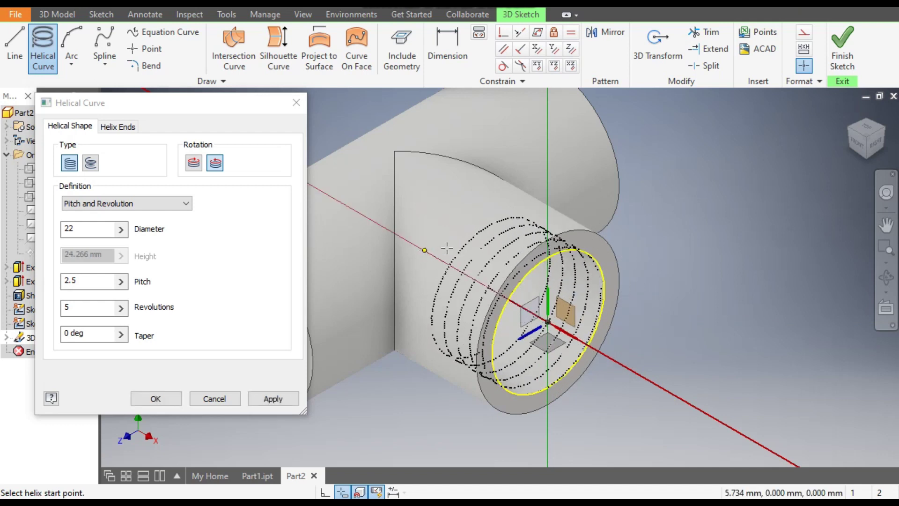
pyautogui.click(458, 213)
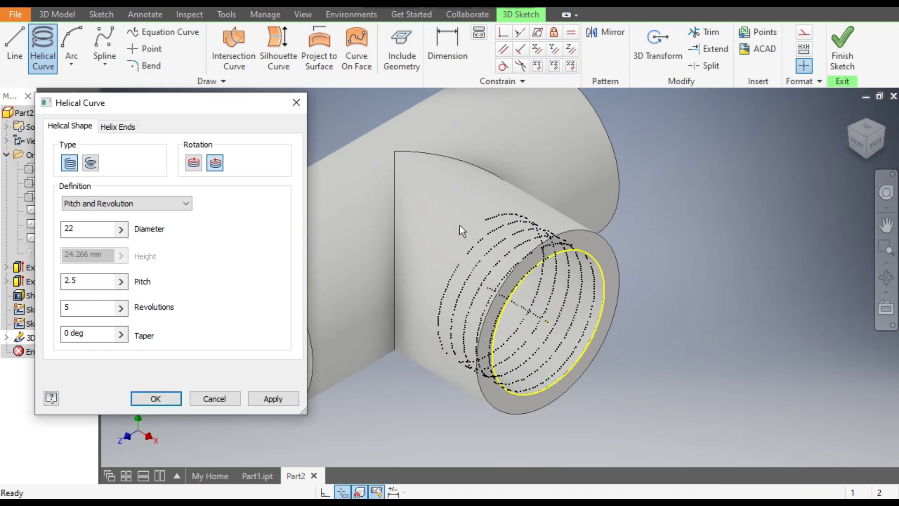
pyautogui.click(273, 398)
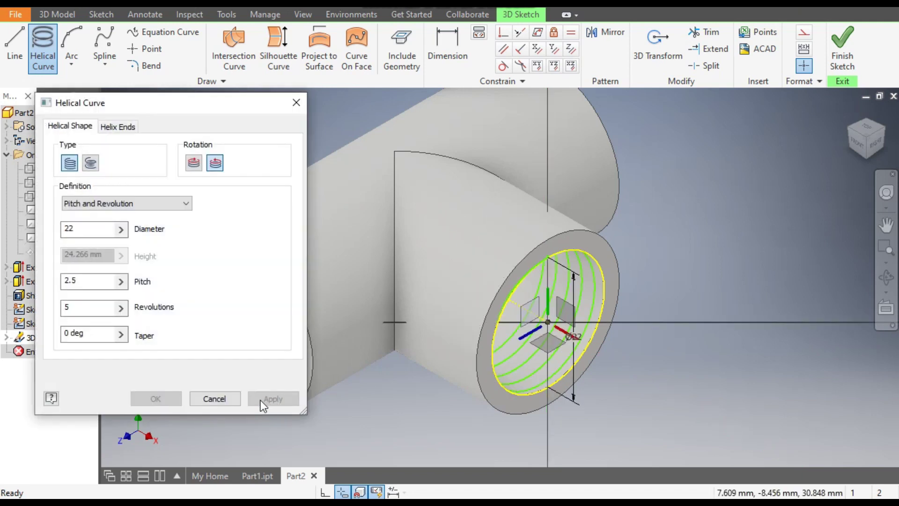
pyautogui.click(220, 400)
# Finish the 3D sketch and hide Sketch3 and Sketch4, which hold the projected circles.
pyautogui.scroll(-2, 389, 407)
pyautogui.moveTo(625, 280); pyautogui.dragTo(749, 241, button='middle')
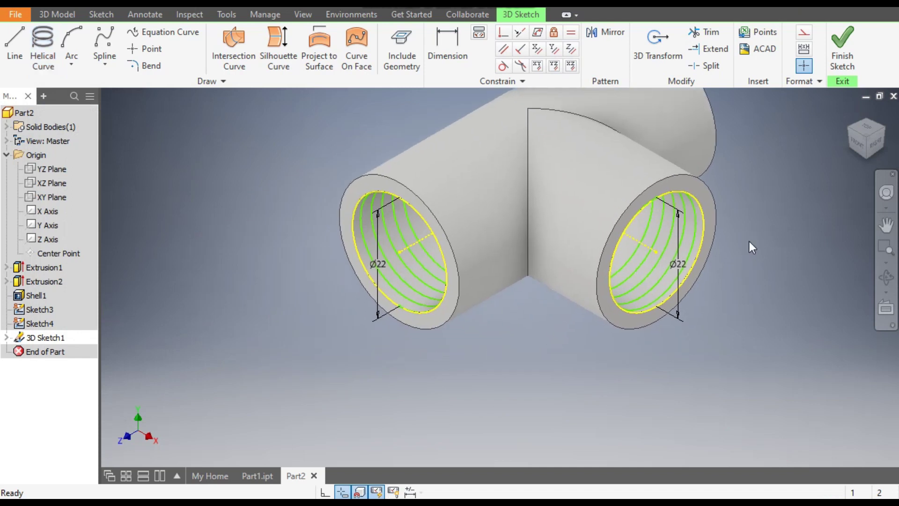
pyautogui.click(845, 47)
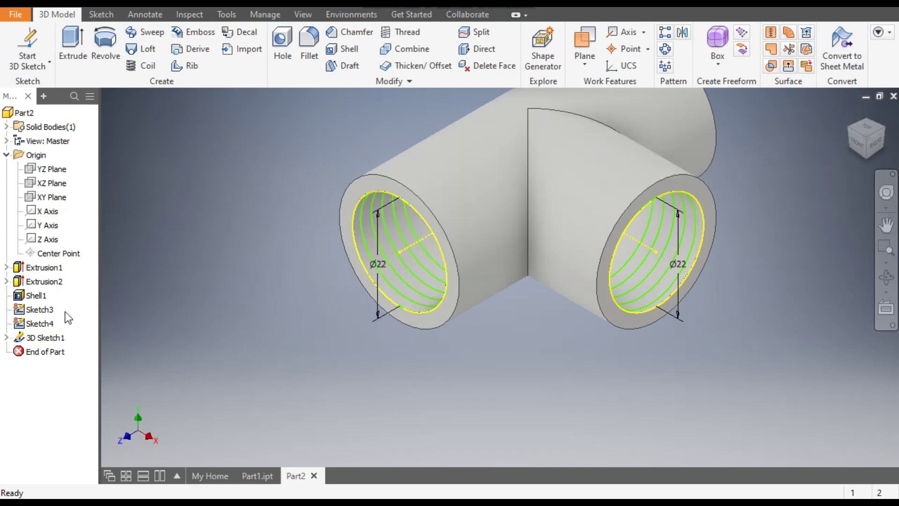
pyautogui.click(49, 309)
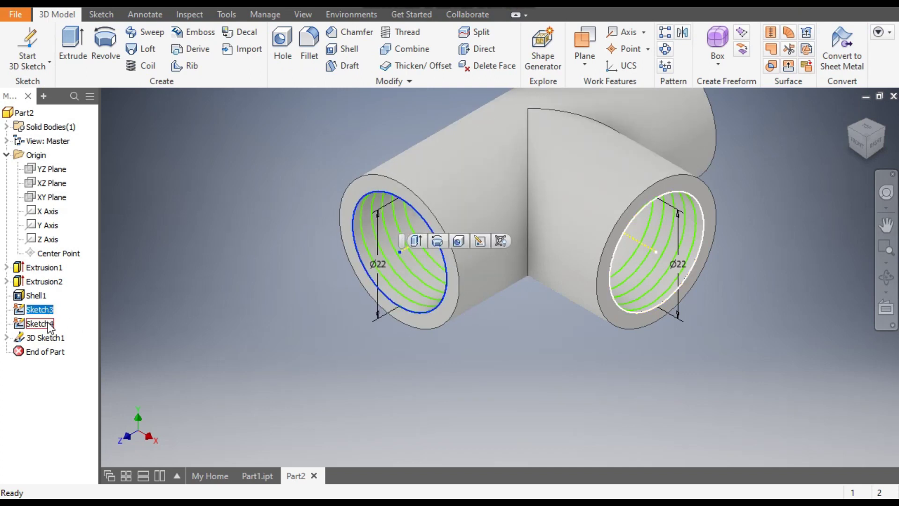
pyautogui.keyDown('ctrl'); pyautogui.click(47, 323); pyautogui.keyUp('ctrl')
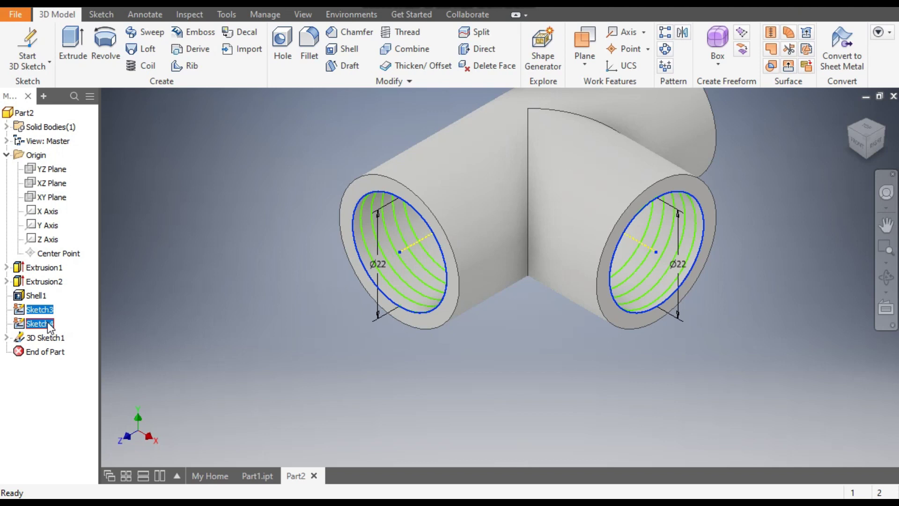
pyautogui.rightClick(49, 324)
pyautogui.click(91, 421)
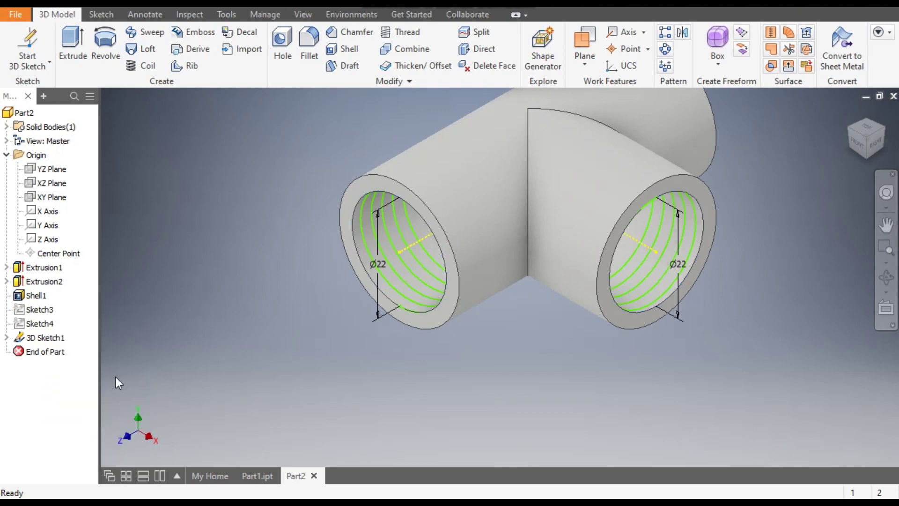
# Start a 2D sketch on the YZ plane, which runs along the main pipe's axis.
pyautogui.scroll(4, 412, 323)
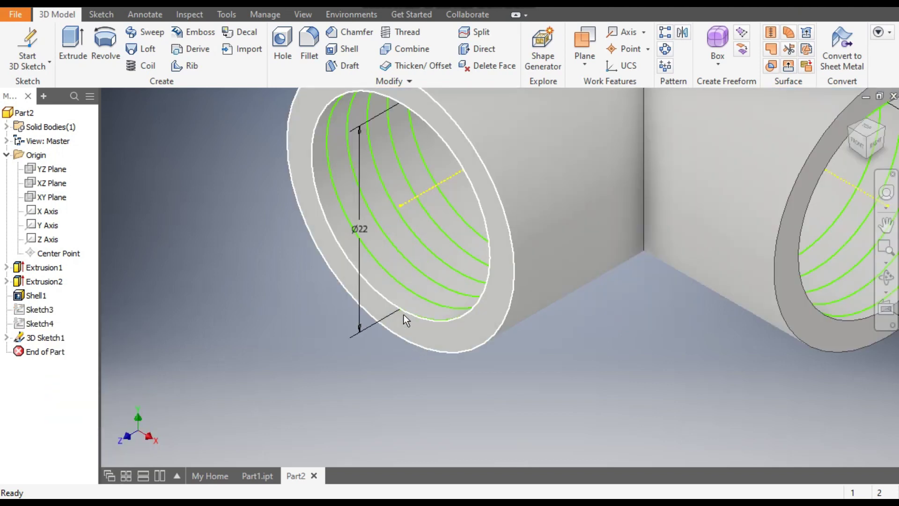
pyautogui.scroll(-4, 400, 310)
pyautogui.moveTo(472, 324); pyautogui.dragTo(392, 336, button='middle')
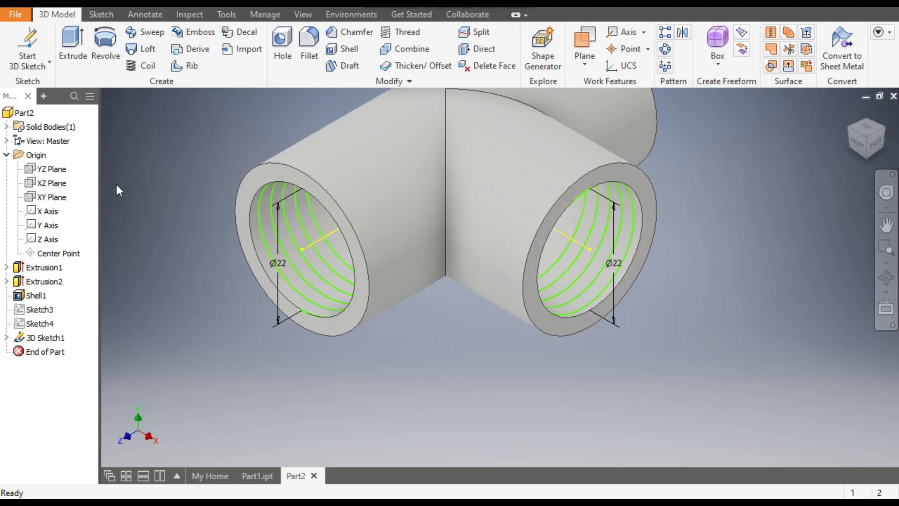
pyautogui.click(33, 64)
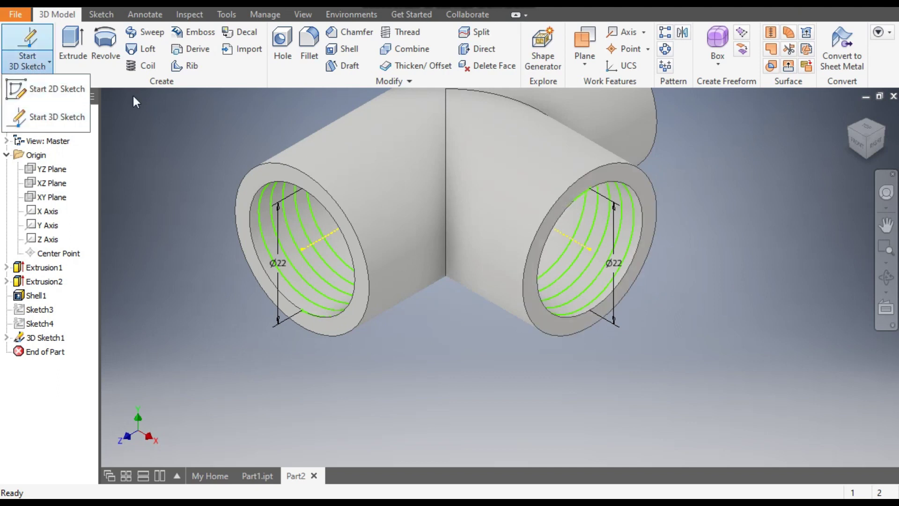
pyautogui.click(61, 174)
pyautogui.scroll(-3, 299, 313)
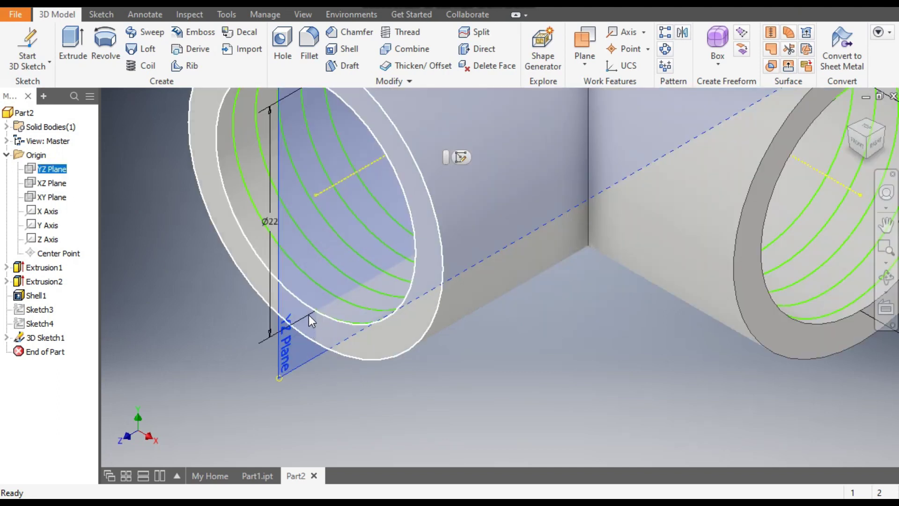
pyautogui.scroll(-1, 309, 316)
pyautogui.scroll(2, 330, 308)
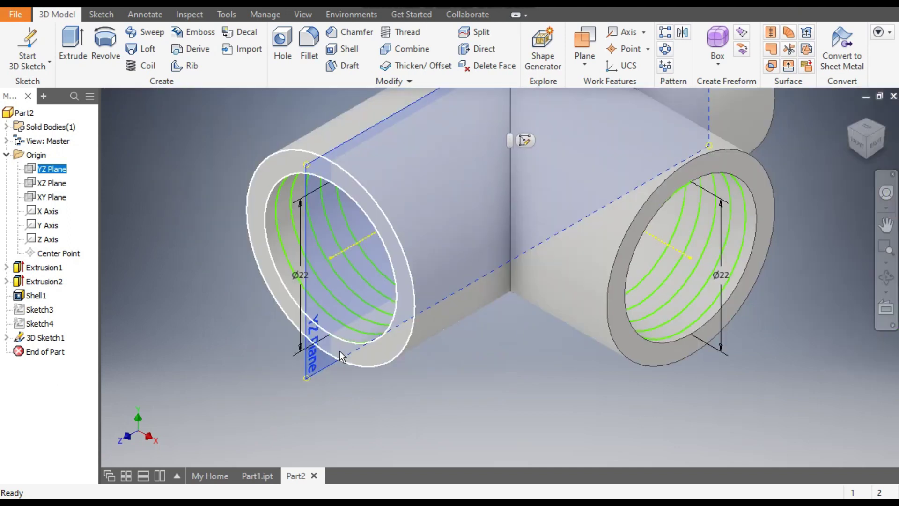
pyautogui.click(112, 226)
pyautogui.click(53, 169)
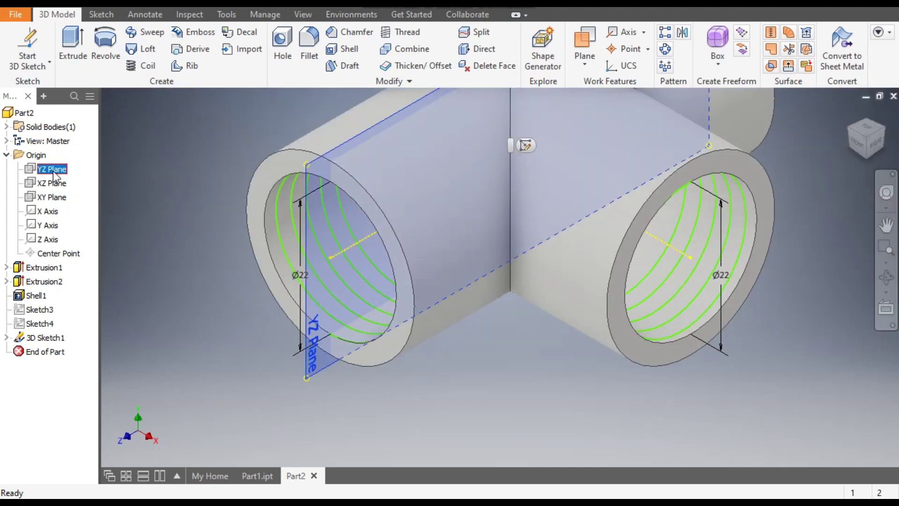
pyautogui.click(525, 146)
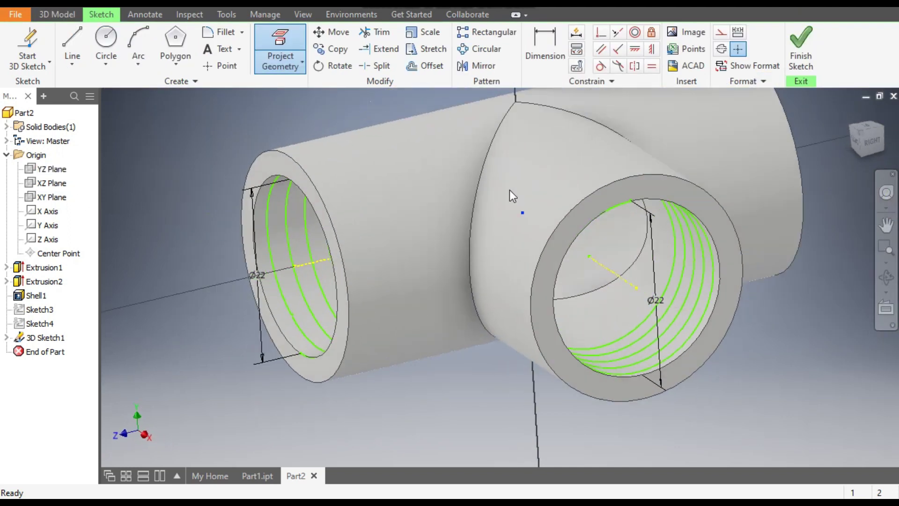
# Project the main pipe's front end face into the sketch as reference geometry.
pyautogui.moveTo(331, 357)
pyautogui.keyDown('shift'); pyautogui.mouseDown(button='middle')
pyautogui.moveTo(401, 361)
pyautogui.moveTo(385, 377)
pyautogui.moveTo(401, 379)
pyautogui.moveTo(417, 325)
pyautogui.mouseUp(button='middle'); pyautogui.keyUp('shift')
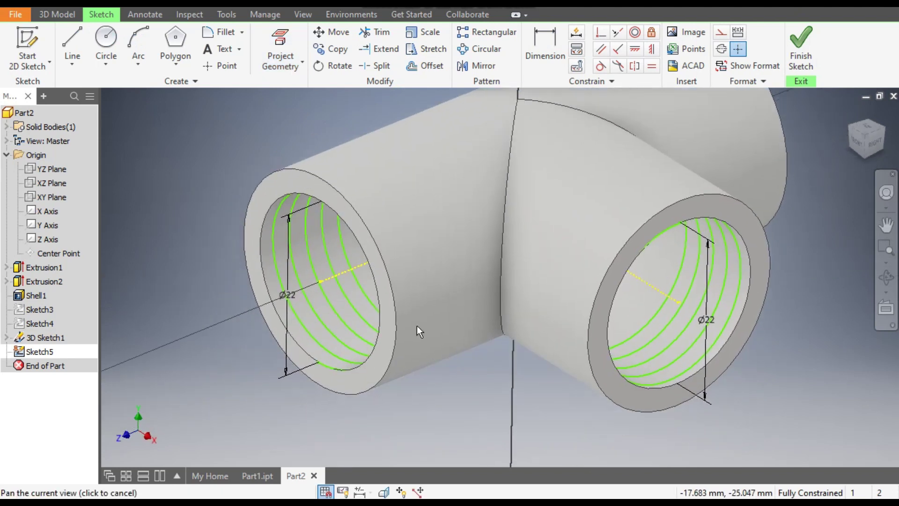
pyautogui.click(285, 52)
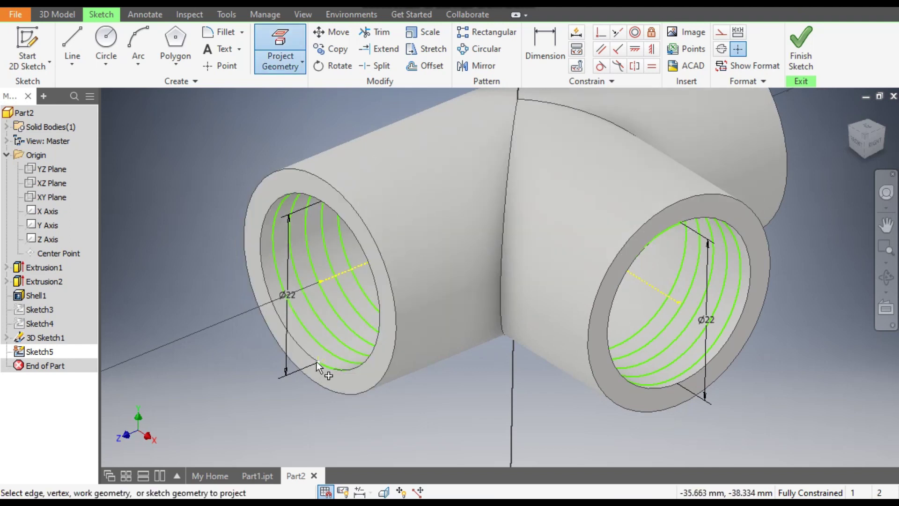
pyautogui.scroll(-3, 294, 392)
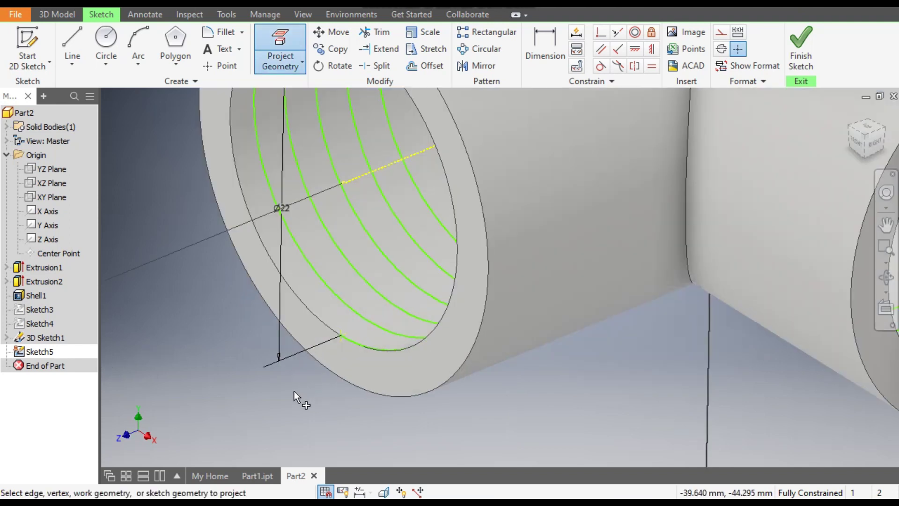
# Draw an inscribed three-sided polygon with sides about 3.5 mm, centred on the front helix's start point with one corner pointing down.
pyautogui.click(177, 47)
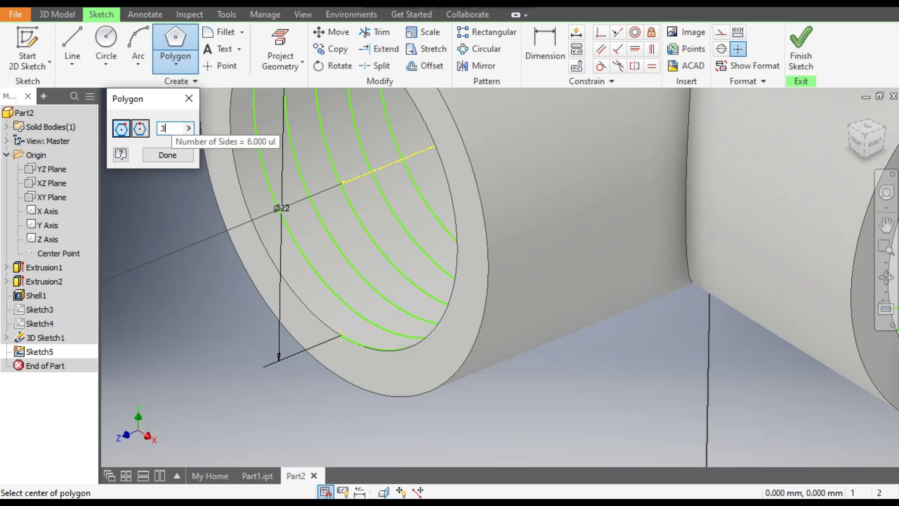
pyautogui.scroll(-4, 346, 336)
pyautogui.click(343, 322)
pyautogui.moveTo(345, 371); pyautogui.dragTo(758, 200, button='middle')
pyautogui.click(870, 148)
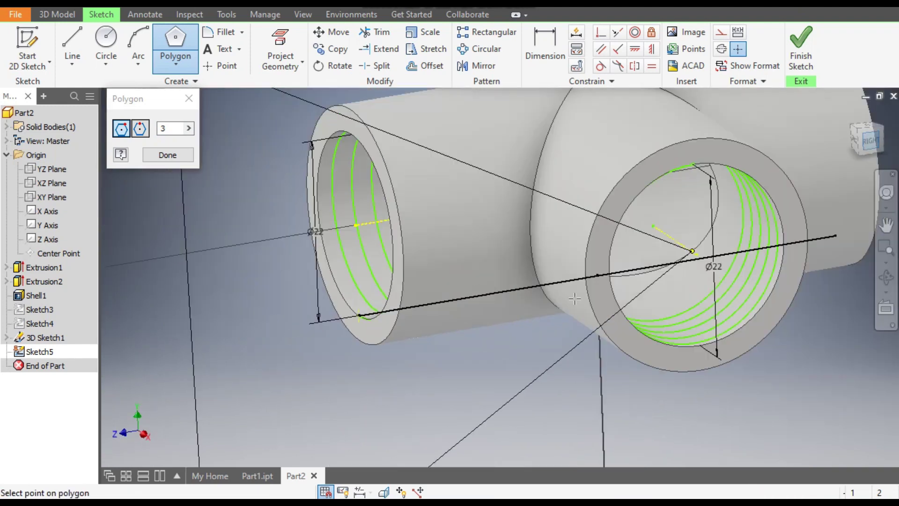
pyautogui.scroll(-5, 415, 332)
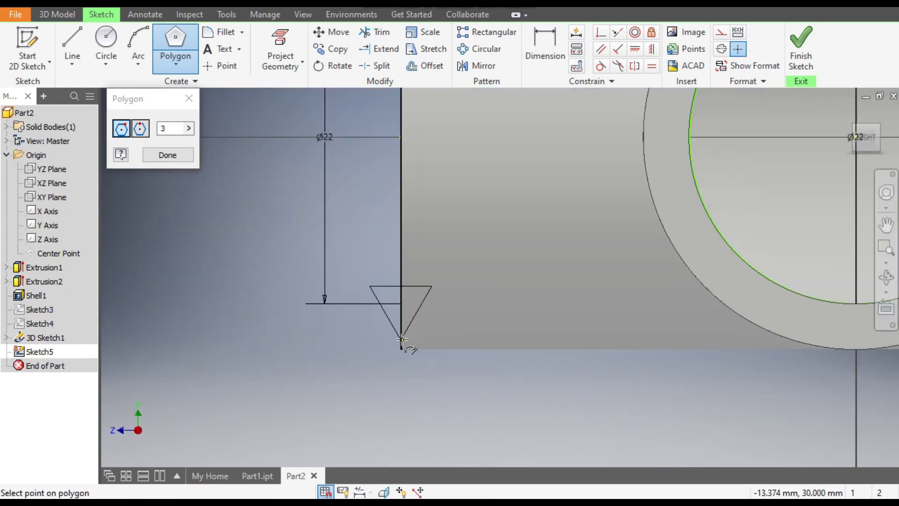
pyautogui.click(402, 334)
pyautogui.scroll(-3, 406, 313)
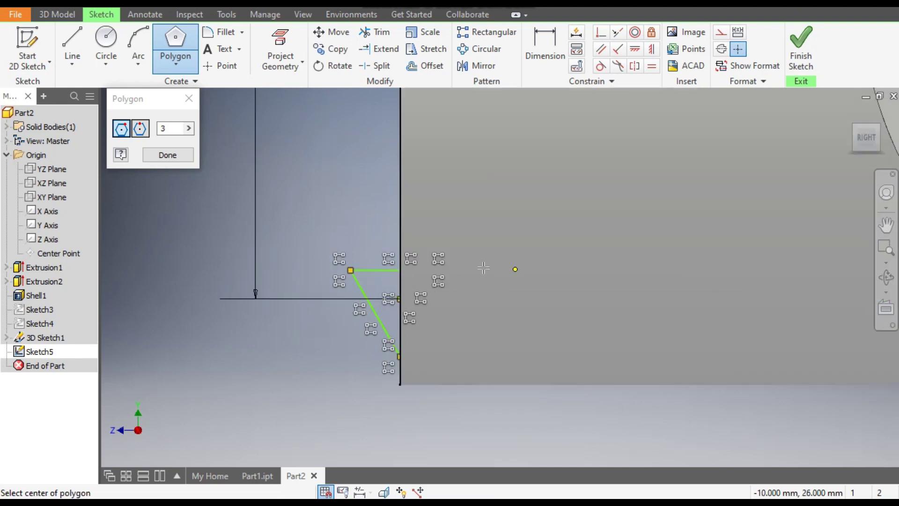
pyautogui.click(188, 98)
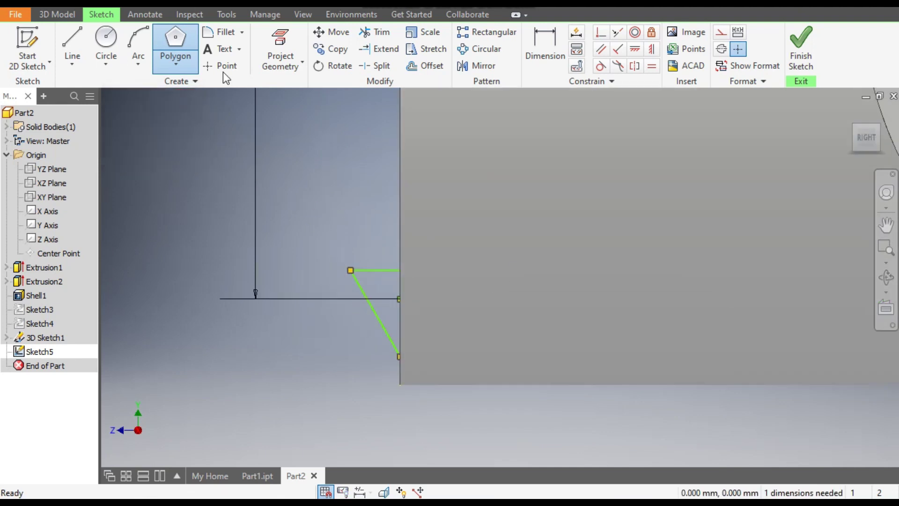
# Set the model's visual style to Wireframe so the whole triangular profile can be seen.
pyautogui.click(300, 14)
pyautogui.click(164, 58)
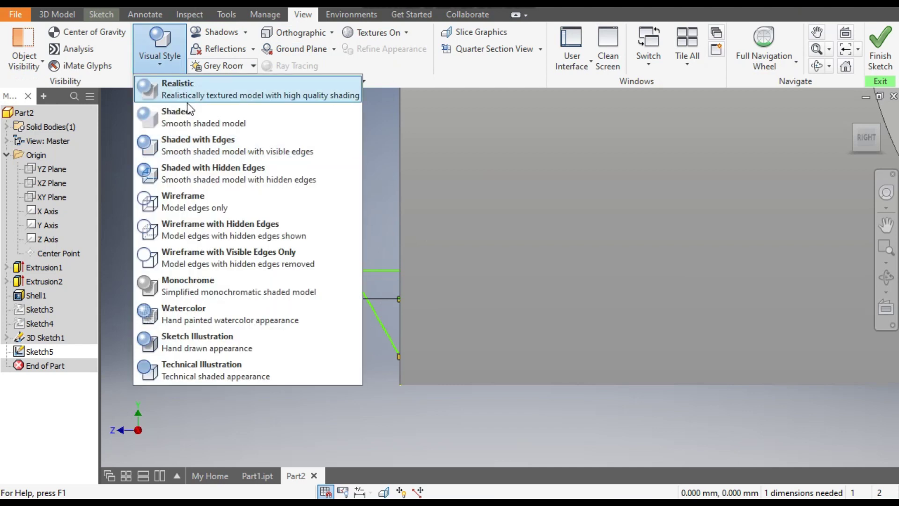
pyautogui.click(220, 202)
pyautogui.moveTo(468, 330); pyautogui.dragTo(470, 282, button='middle')
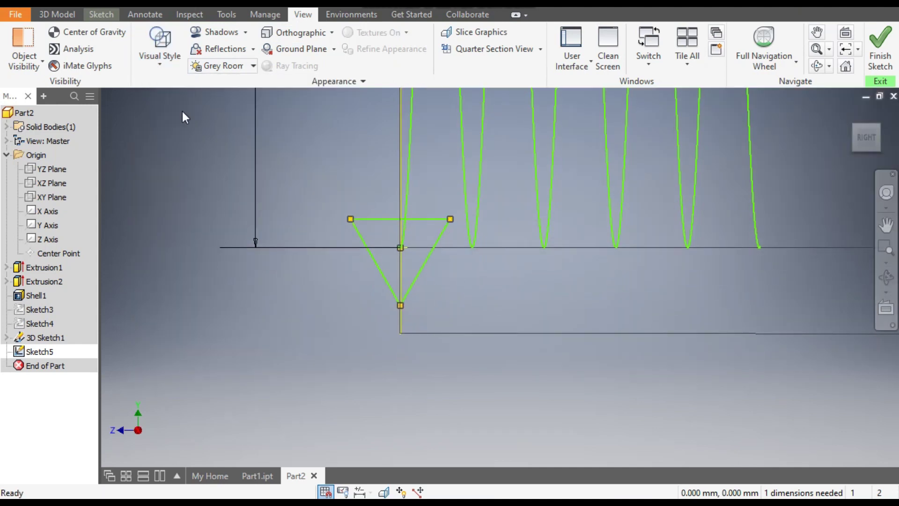
# Dimension the triangle's horizontal upper edge to 1.75 mm and finish the sketch.
pyautogui.click(100, 15)
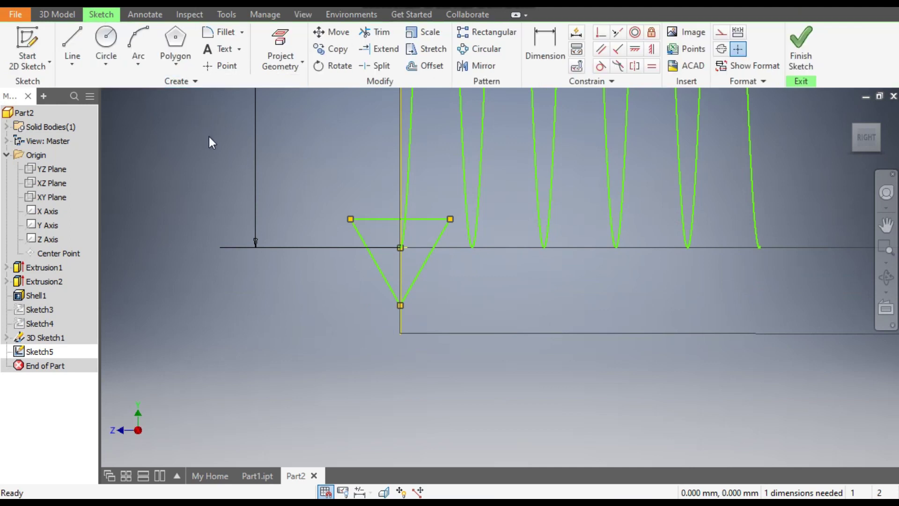
pyautogui.click(543, 43)
pyautogui.click(384, 219)
pyautogui.click(374, 189)
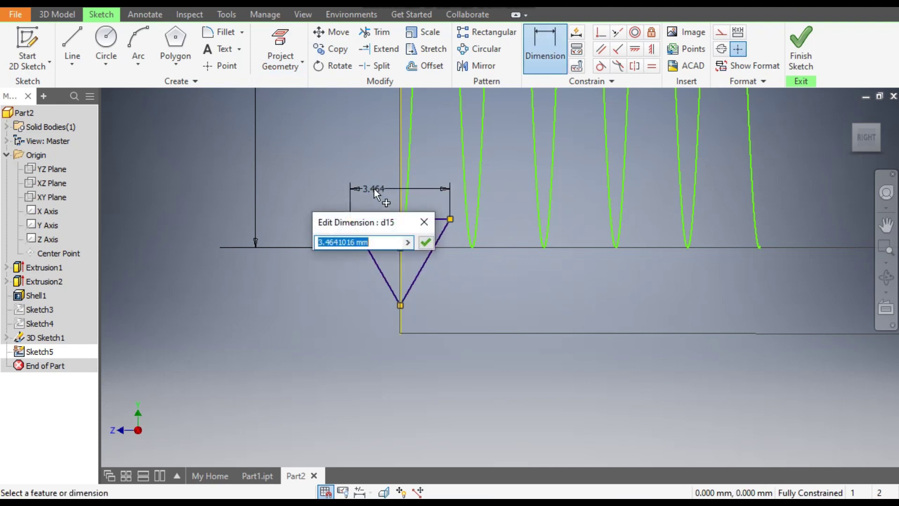
pyautogui.write('1.75')
pyautogui.press('Return')
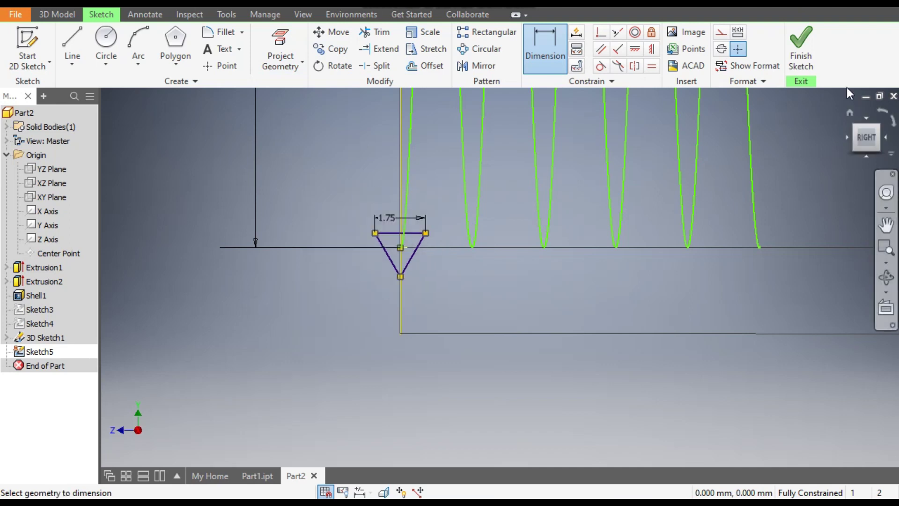
pyautogui.click(800, 49)
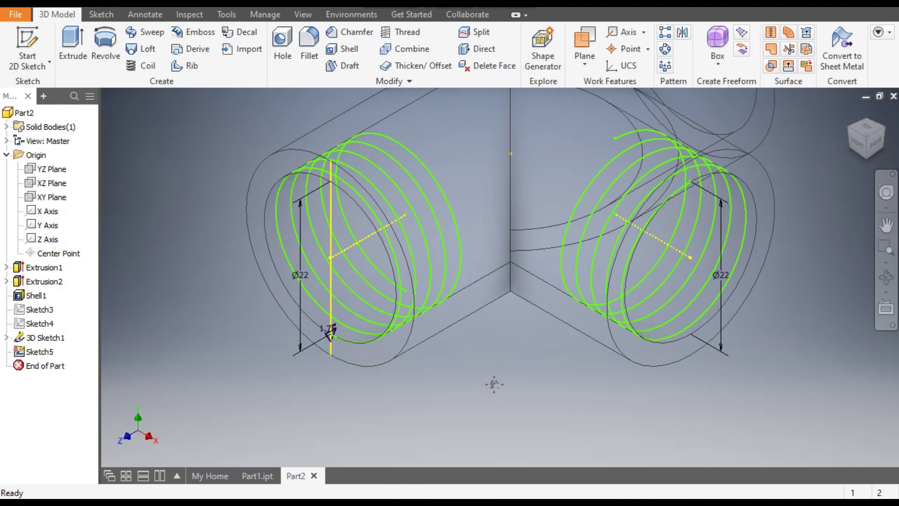
# Sweep the triangular profile along the front opening's helix as a cut, using path orientation with 0 taper and twist.
pyautogui.click(141, 30)
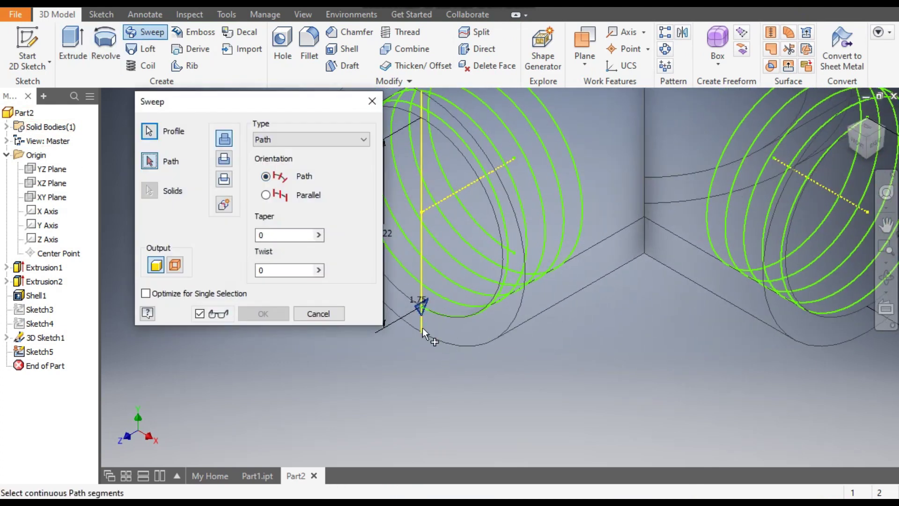
pyautogui.scroll(5, 423, 319)
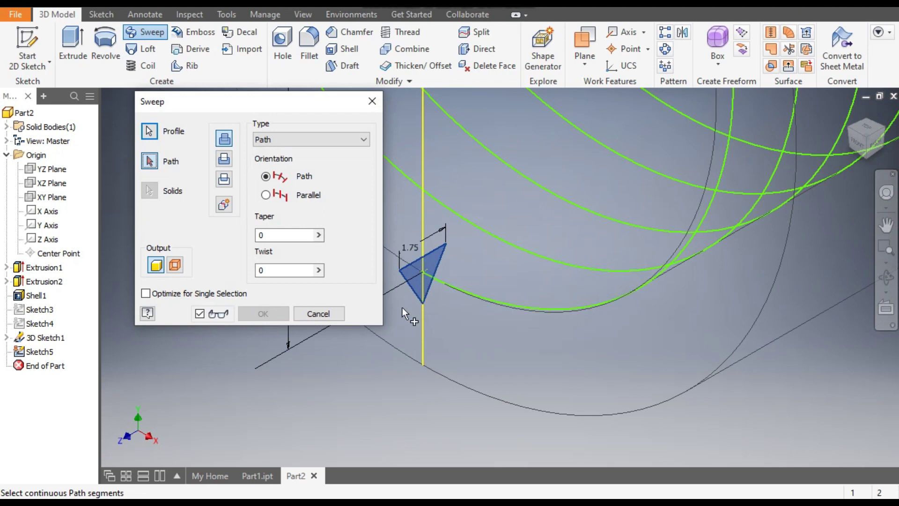
pyautogui.click(526, 249)
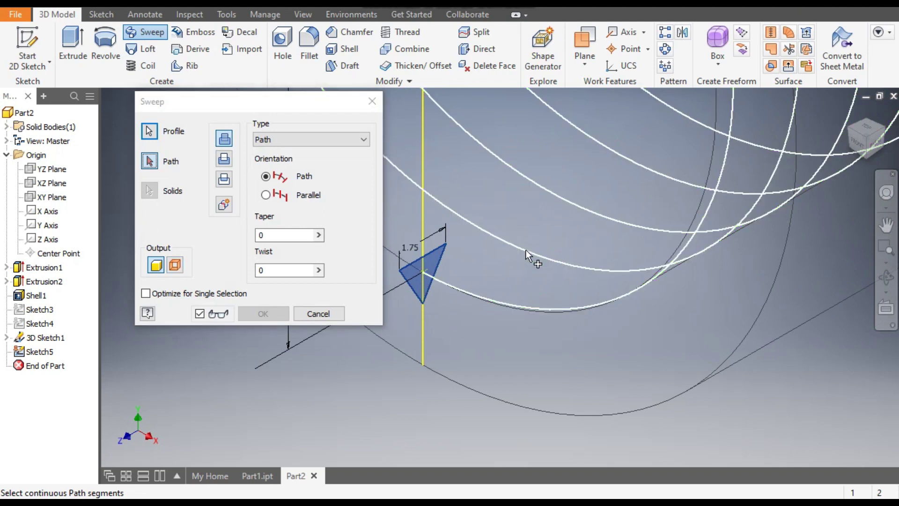
pyautogui.scroll(-3, 546, 321)
pyautogui.moveTo(550, 374); pyautogui.dragTo(569, 395, button='middle')
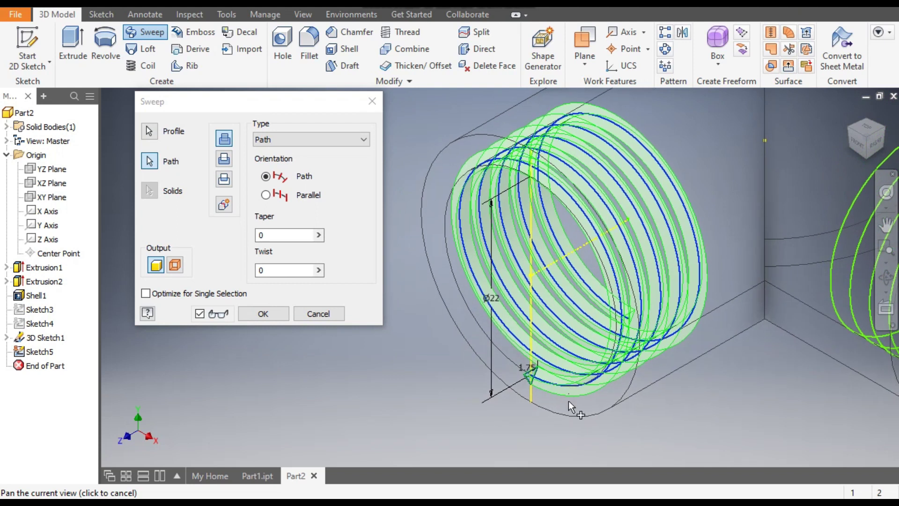
pyautogui.click(224, 161)
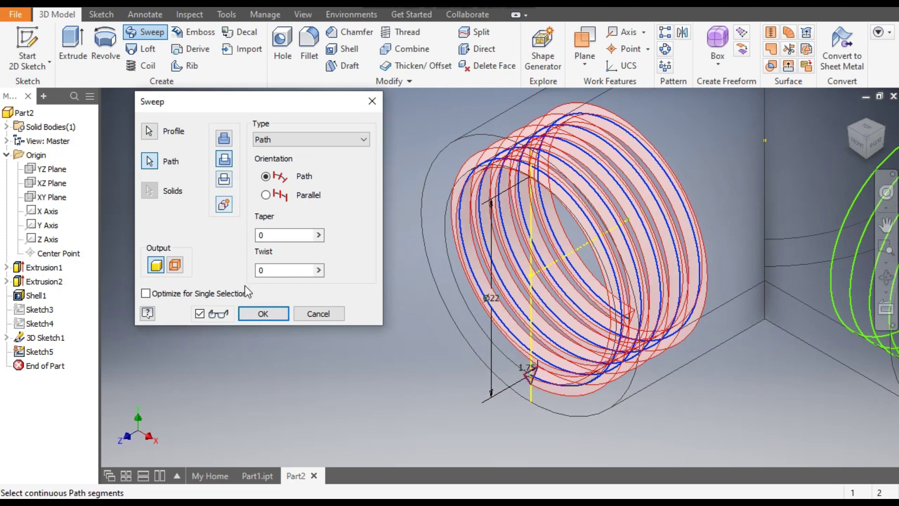
pyautogui.click(262, 314)
pyautogui.moveTo(253, 307); pyautogui.dragTo(358, 252, button='middle')
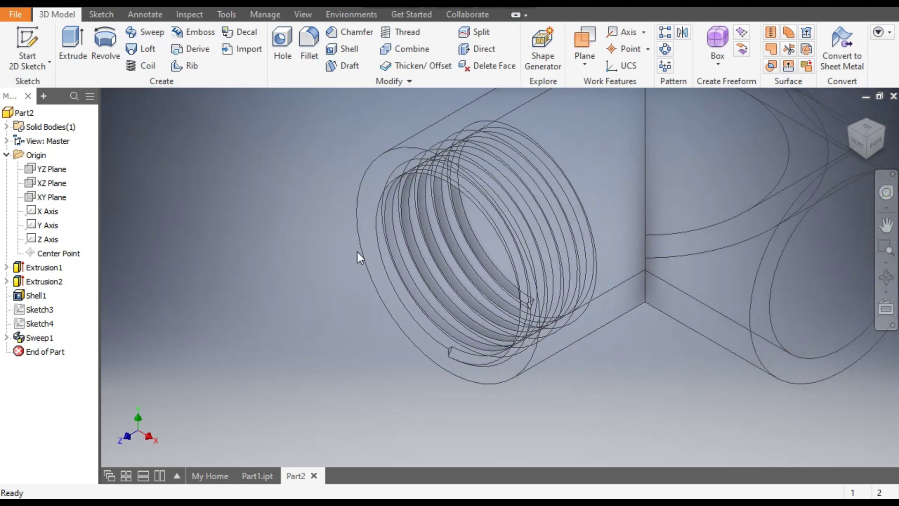
# Inspect the thread cut from other sides and set the visual style to Shaded with Edges.
pyautogui.scroll(-3, 391, 206)
pyautogui.moveTo(392, 206); pyautogui.dragTo(328, 175, button='middle')
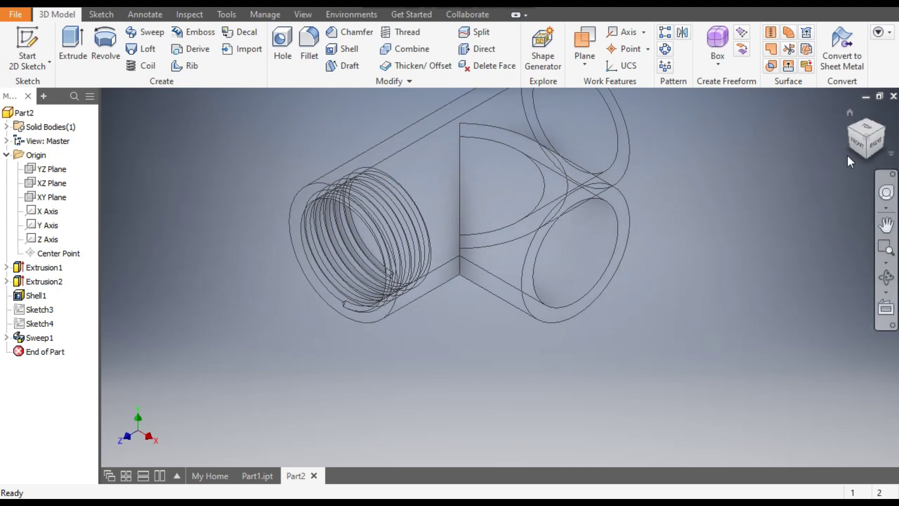
pyautogui.click(882, 139)
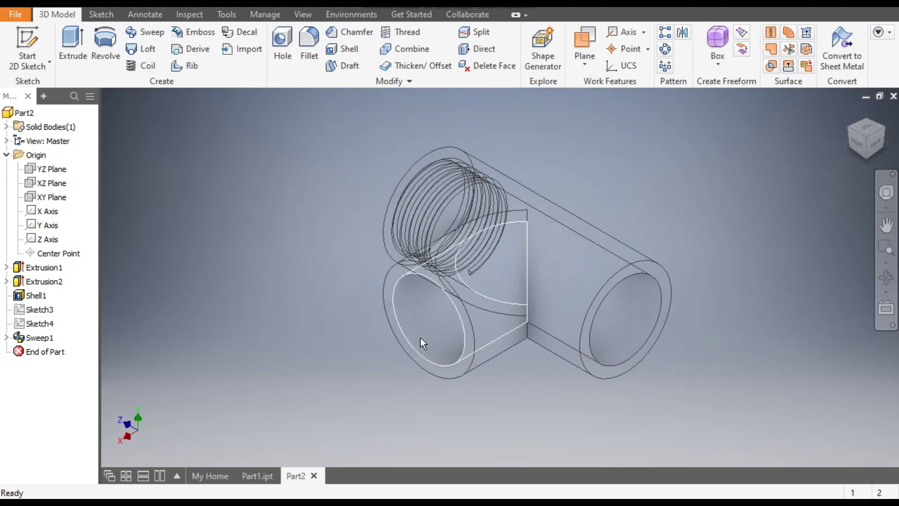
pyautogui.click(847, 130)
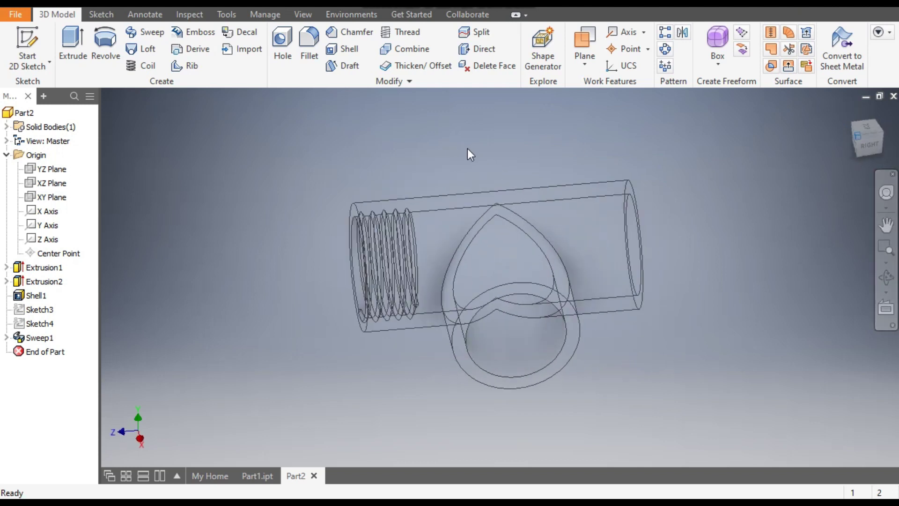
pyautogui.click(303, 14)
pyautogui.click(171, 73)
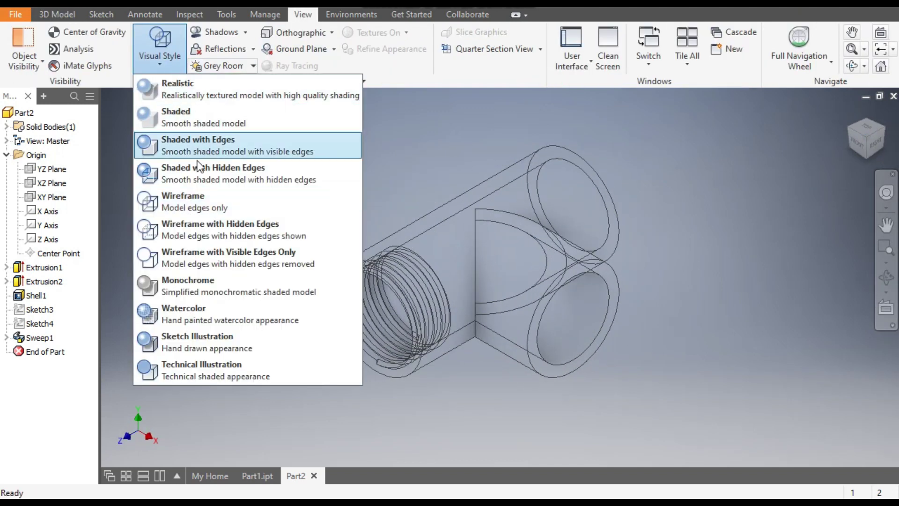
pyautogui.click(190, 145)
pyautogui.moveTo(366, 366); pyautogui.dragTo(430, 316, button='middle')
pyautogui.scroll(2, 421, 304)
pyautogui.scroll(-3, 397, 268)
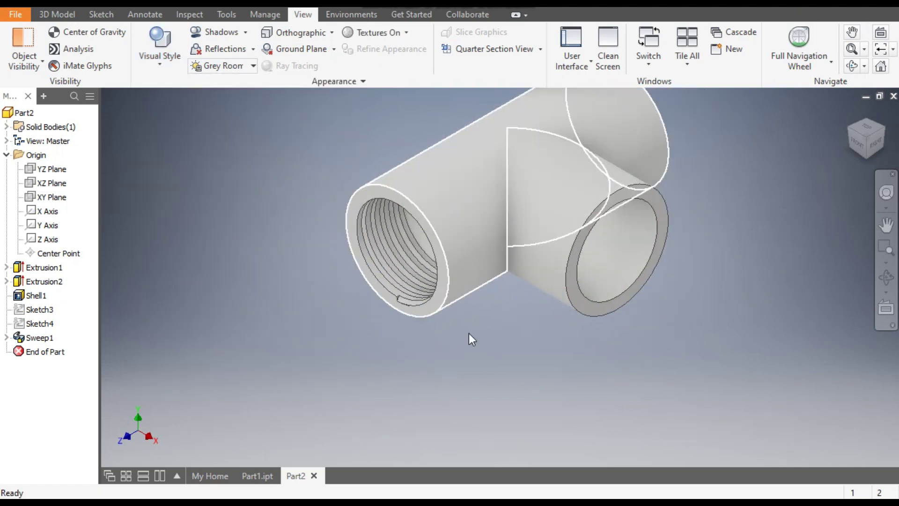
pyautogui.moveTo(280, 194); pyautogui.dragTo(293, 253, button='middle')
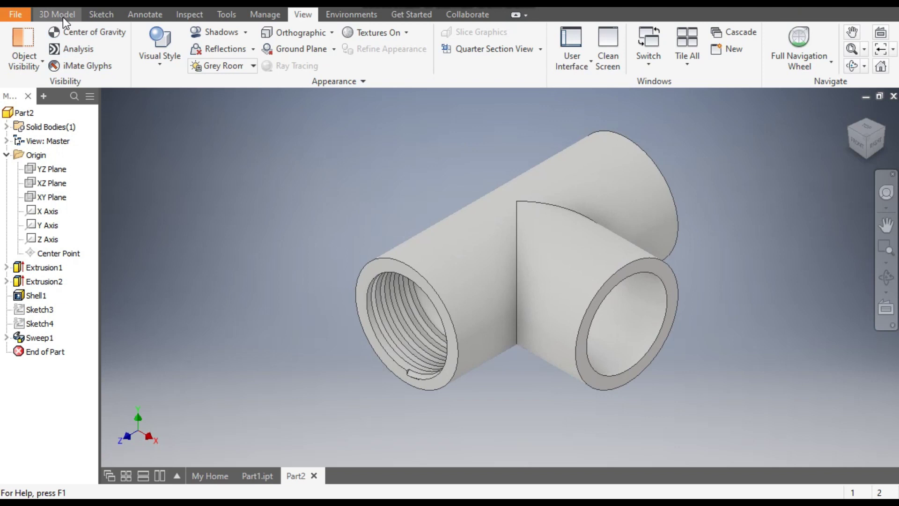
# Mirror the swept thread cut about the XY Plane into the opposite end of the straight pipe.
pyautogui.click(63, 17)
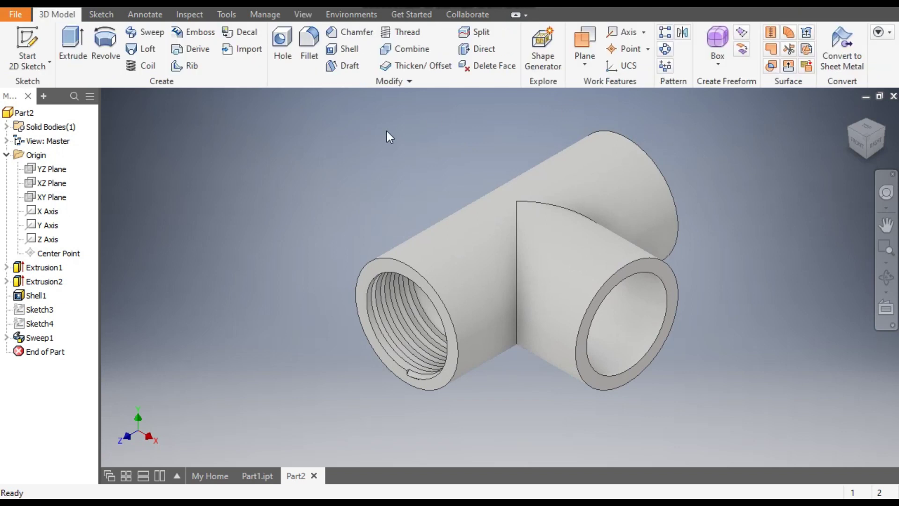
pyautogui.click(683, 34)
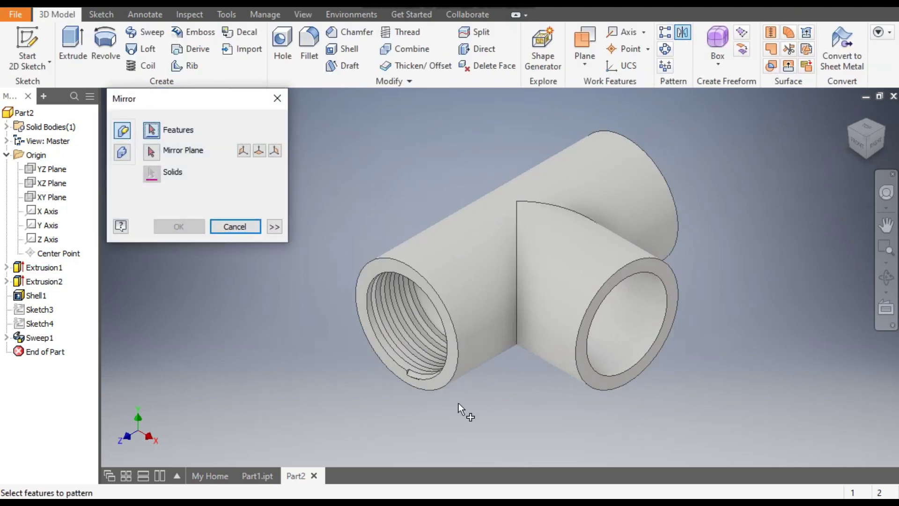
pyautogui.click(36, 339)
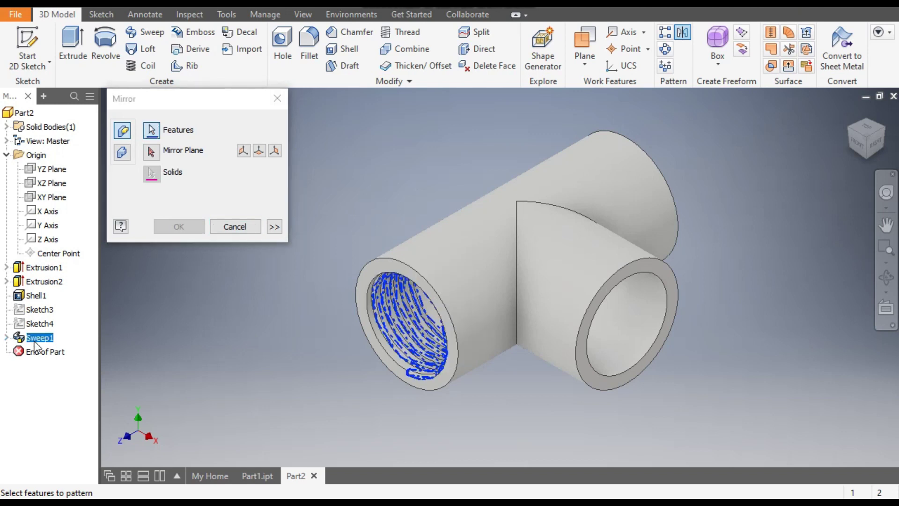
pyautogui.click(158, 152)
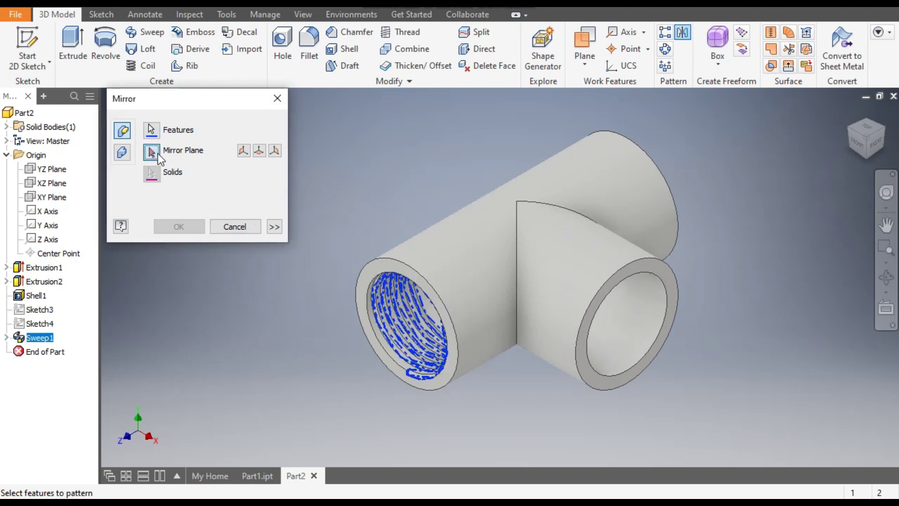
pyautogui.click(53, 198)
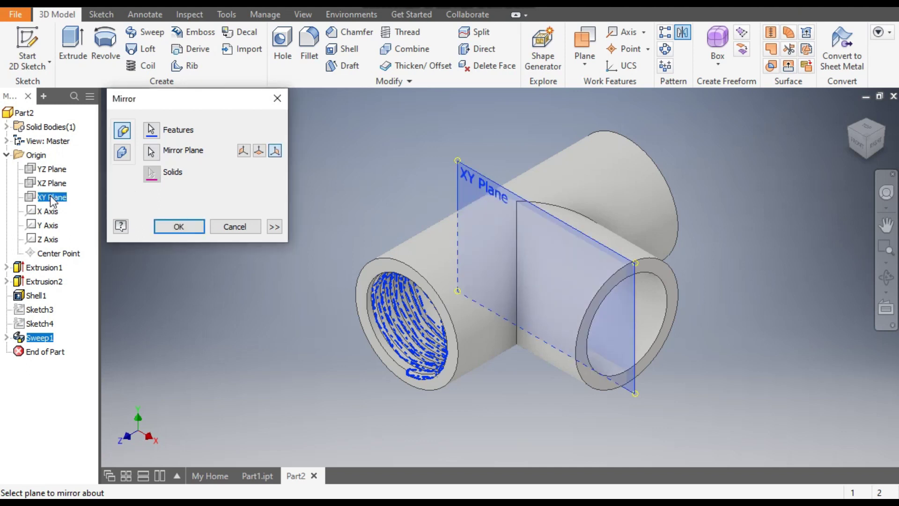
pyautogui.click(885, 131)
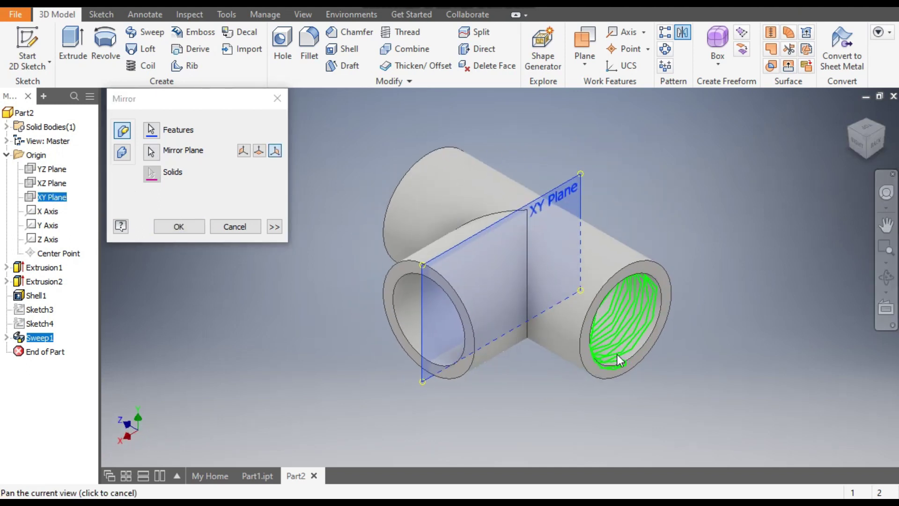
pyautogui.scroll(3, 617, 355)
pyautogui.scroll(-2, 676, 155)
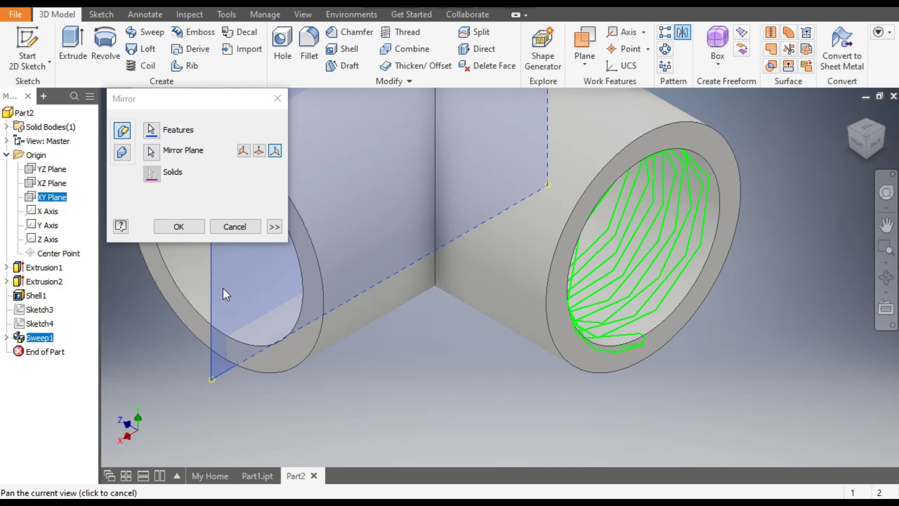
pyautogui.click(178, 226)
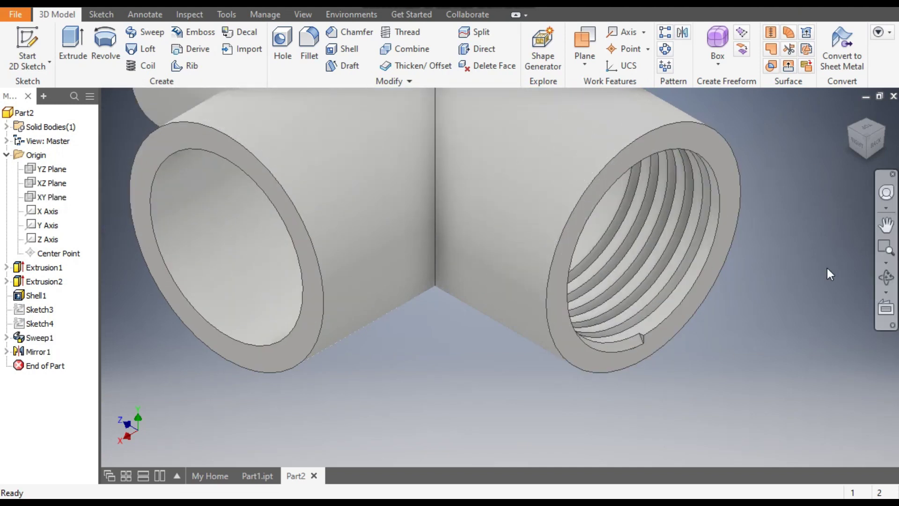
pyautogui.click(849, 112)
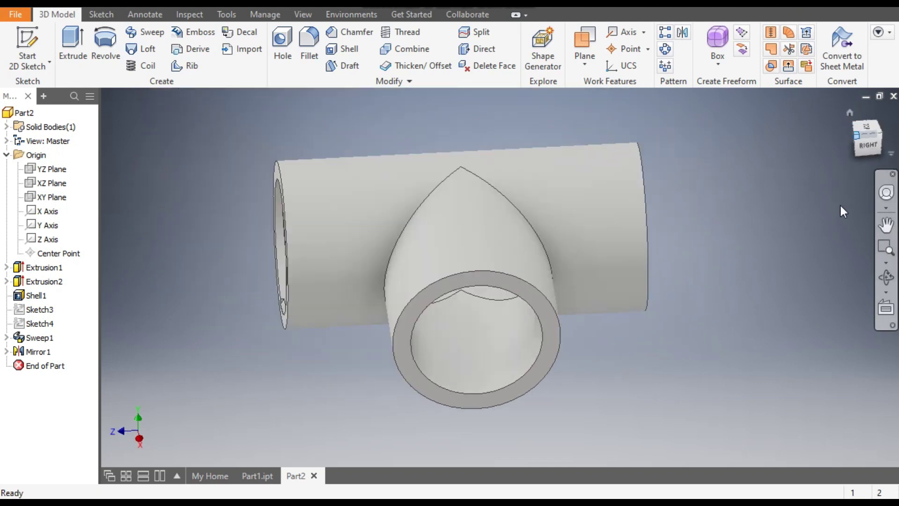
pyautogui.moveTo(765, 357); pyautogui.dragTo(720, 318, button='middle')
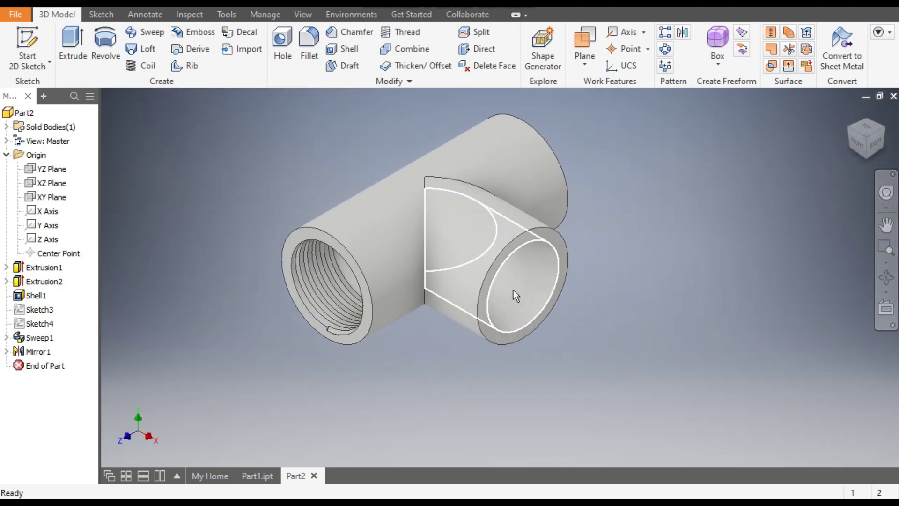
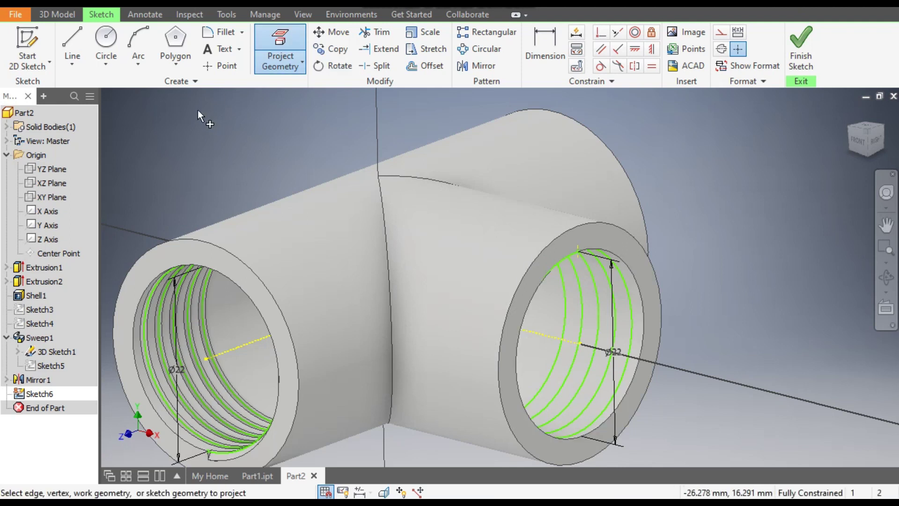
# In Wireframe style, draw an upright three-sided polygon with sides about 1.73 mm, centred on the start of the branch opening's helix.
pyautogui.click(176, 41)
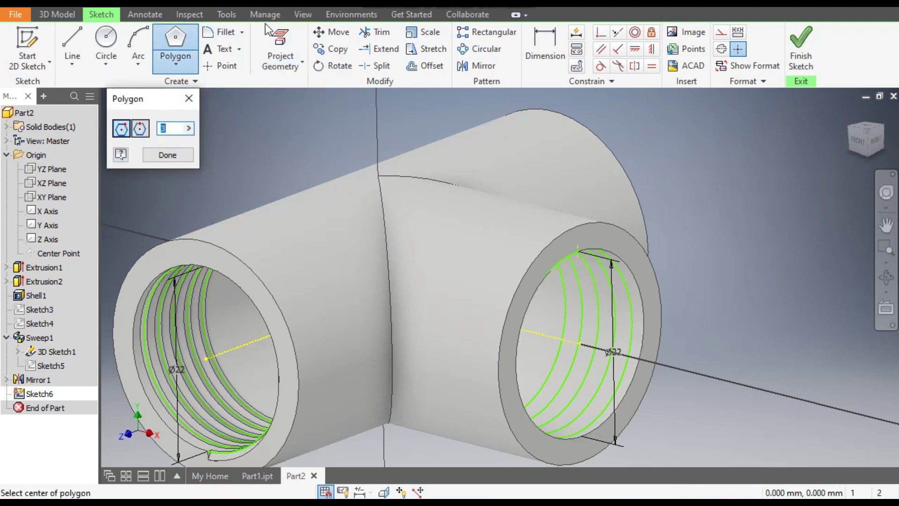
pyautogui.click(579, 251)
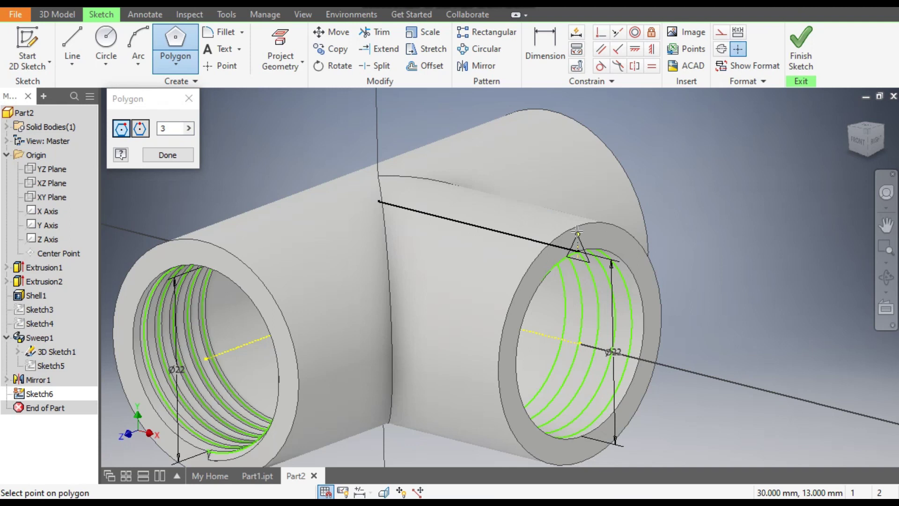
pyautogui.click(302, 15)
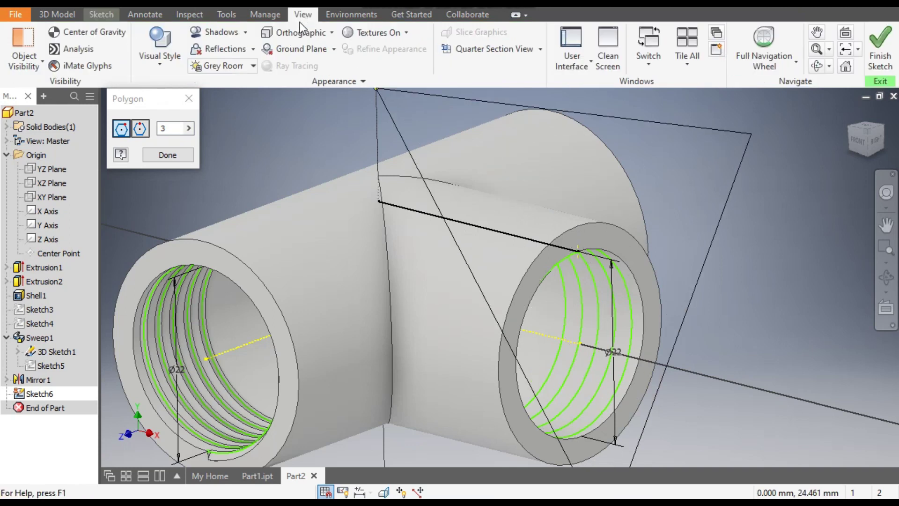
pyautogui.click(161, 64)
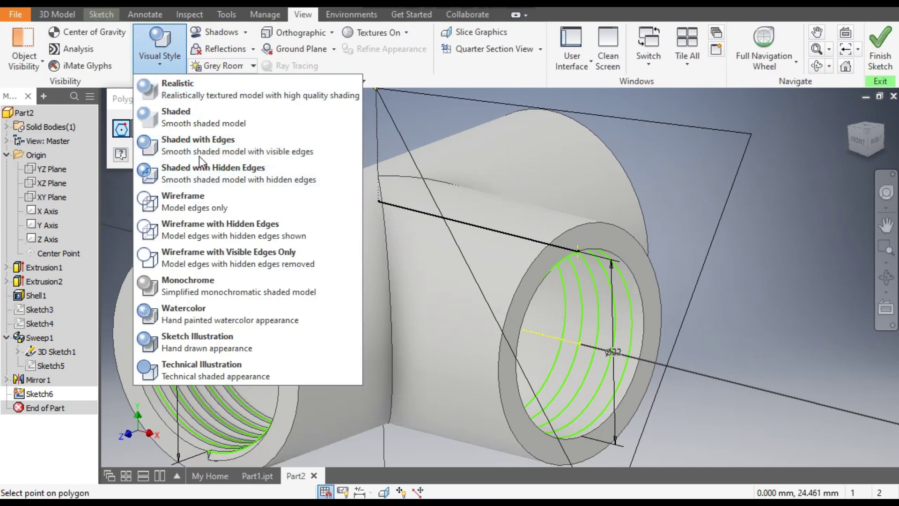
pyautogui.click(209, 193)
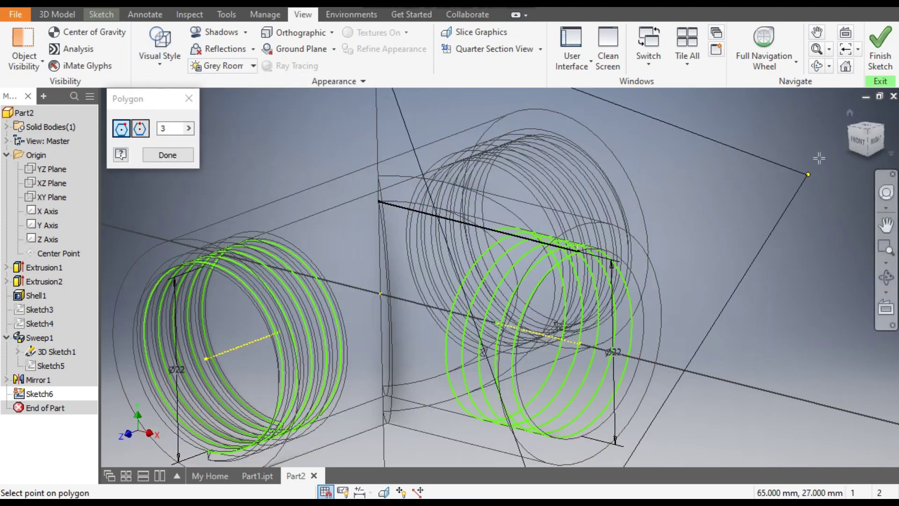
pyautogui.click(857, 142)
pyautogui.scroll(8, 575, 121)
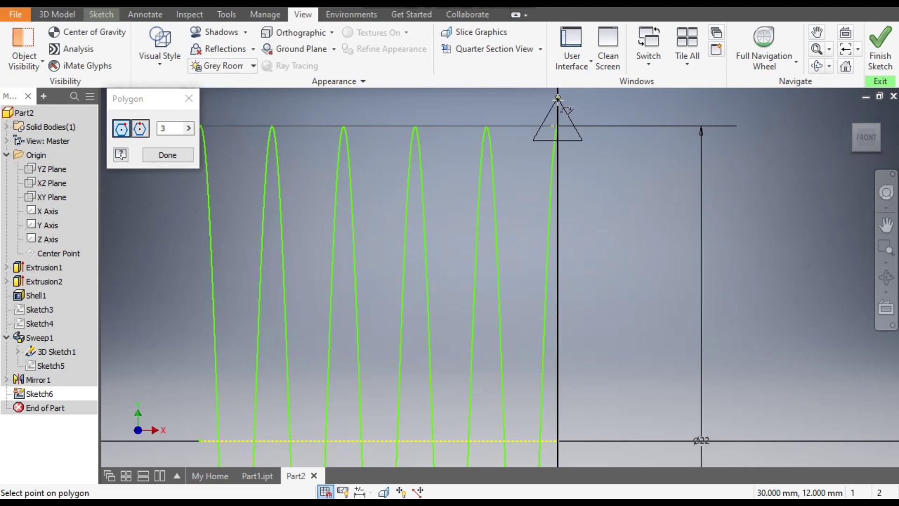
pyautogui.click(558, 99)
pyautogui.moveTo(557, 98); pyautogui.dragTo(576, 176, button='middle')
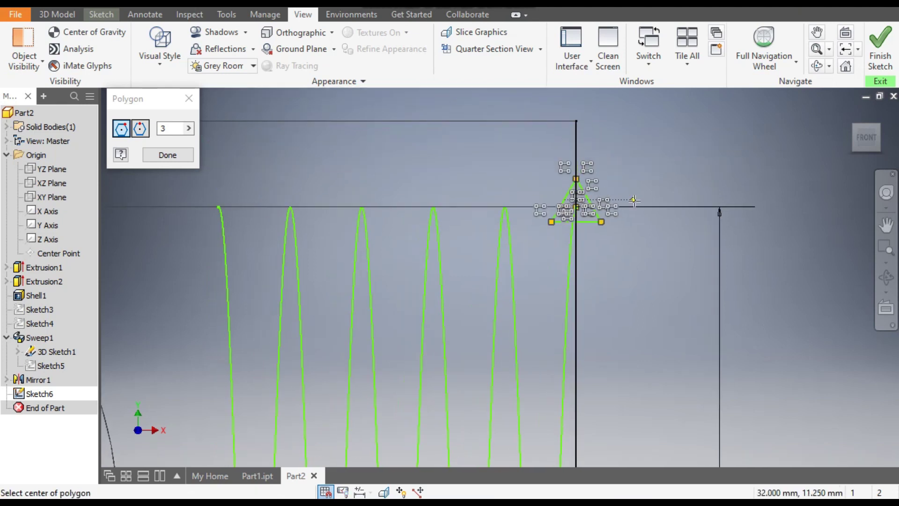
pyautogui.click(188, 96)
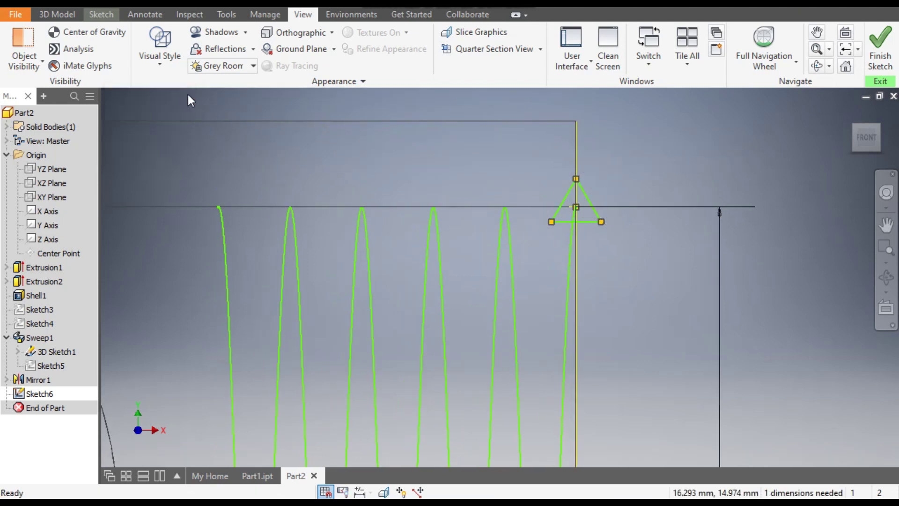
# Dimension the triangle's horizontal lower edge to 1.75 mm and finish the sketch.
pyautogui.click(113, 15)
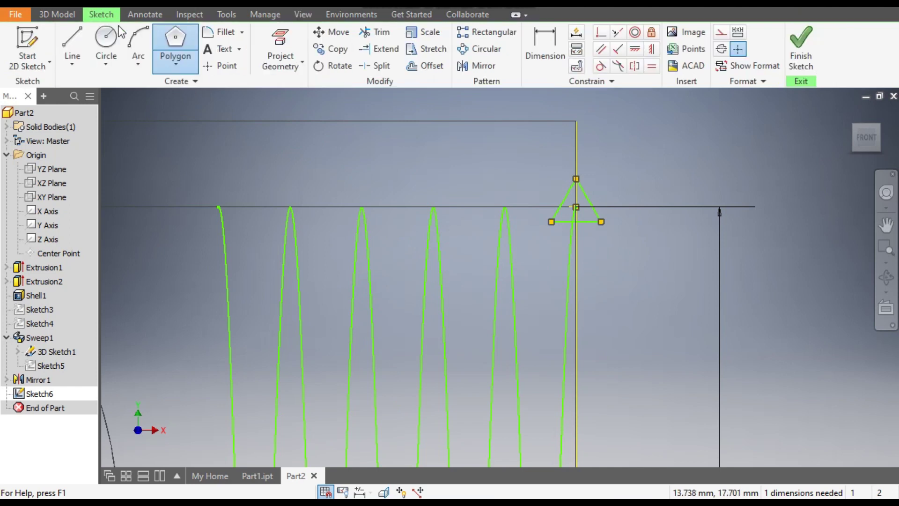
pyautogui.click(538, 37)
pyautogui.click(590, 223)
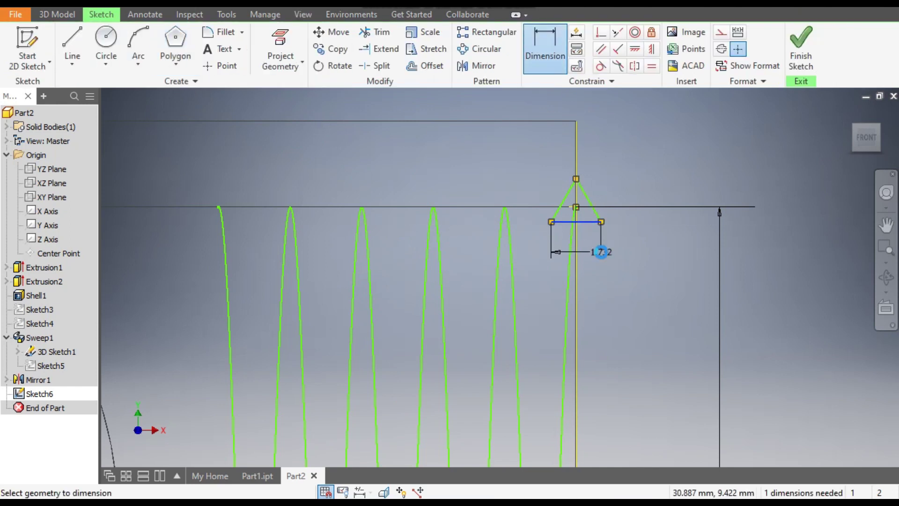
pyautogui.click(602, 246)
pyautogui.write('1.75')
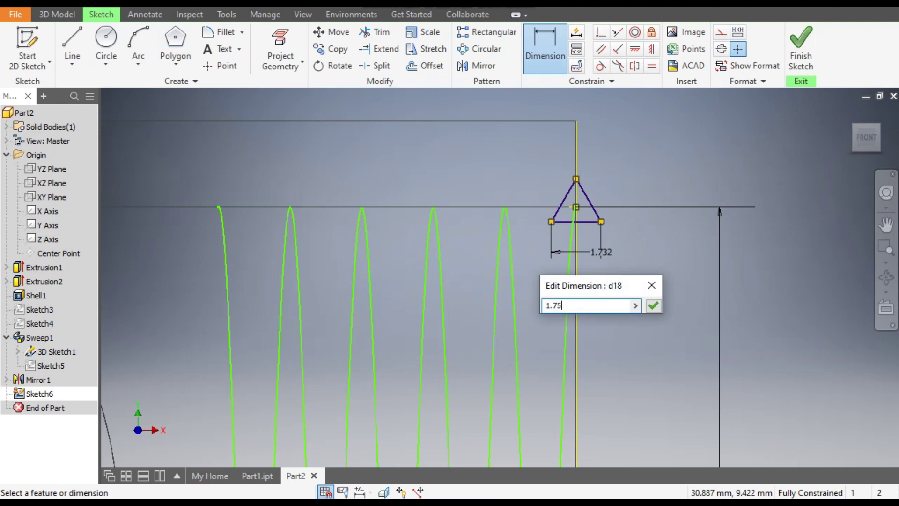
pyautogui.press('Return')
pyautogui.scroll(-3, 650, 172)
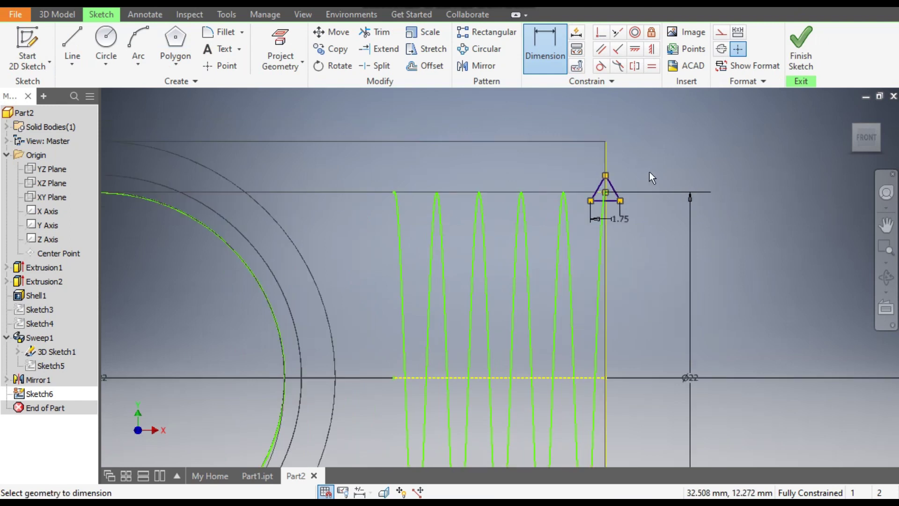
pyautogui.click(800, 50)
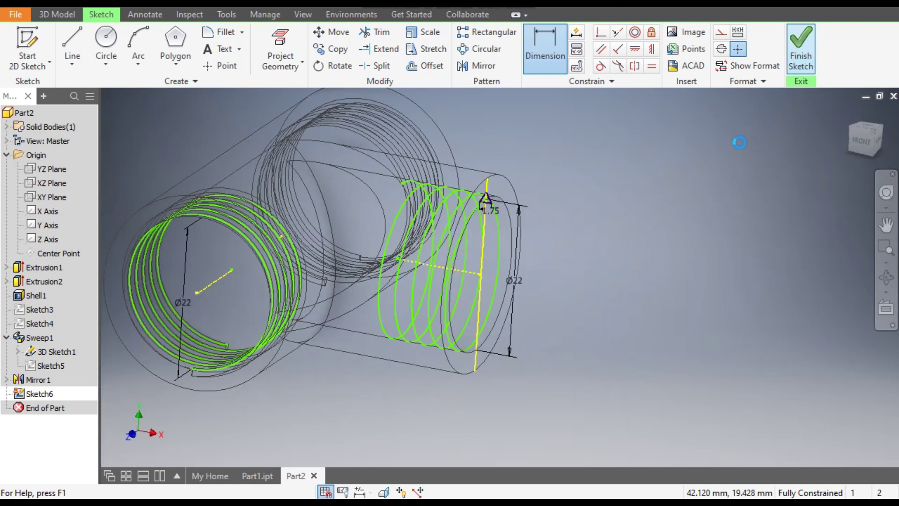
# Sweep the triangular profile along the branch opening's helix as a cut, using path orientation with 0 taper and twist.
pyautogui.scroll(5, 420, 218)
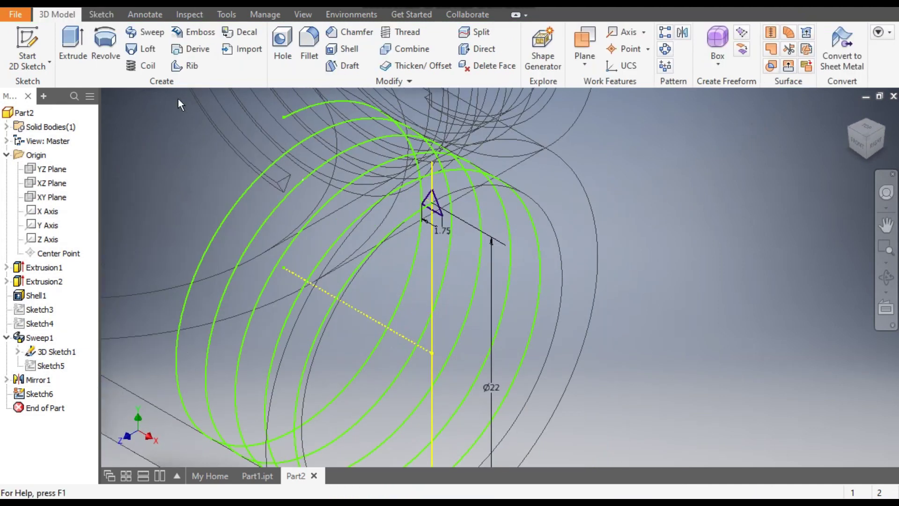
pyautogui.click(143, 34)
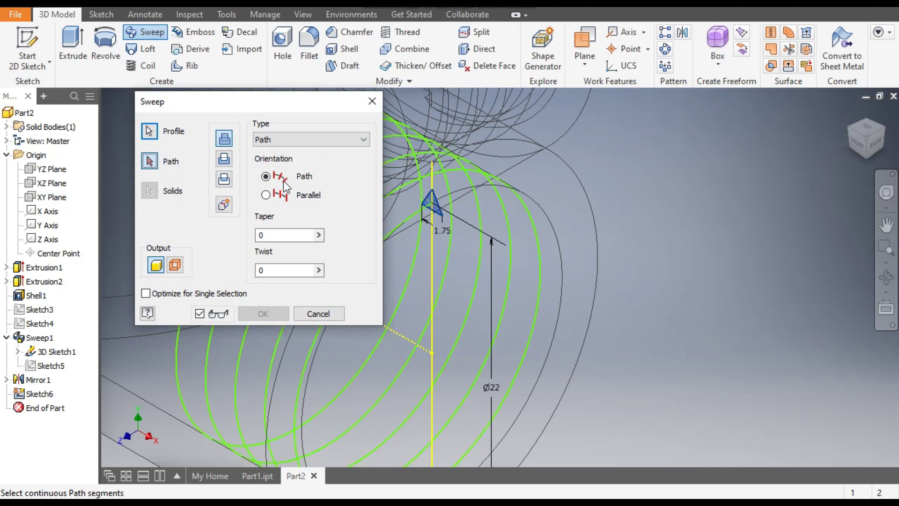
pyautogui.click(468, 170)
pyautogui.moveTo(602, 192); pyautogui.dragTo(726, 197, button='middle')
pyautogui.click(226, 162)
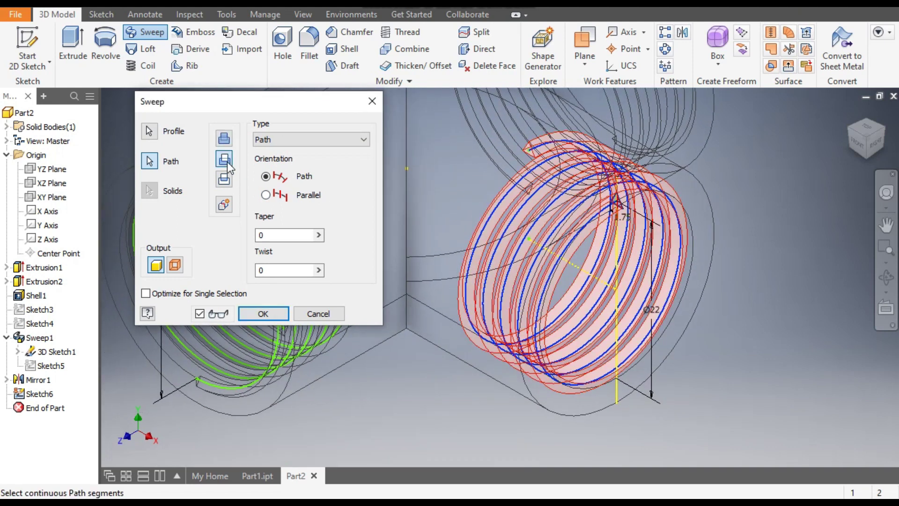
pyautogui.click(265, 313)
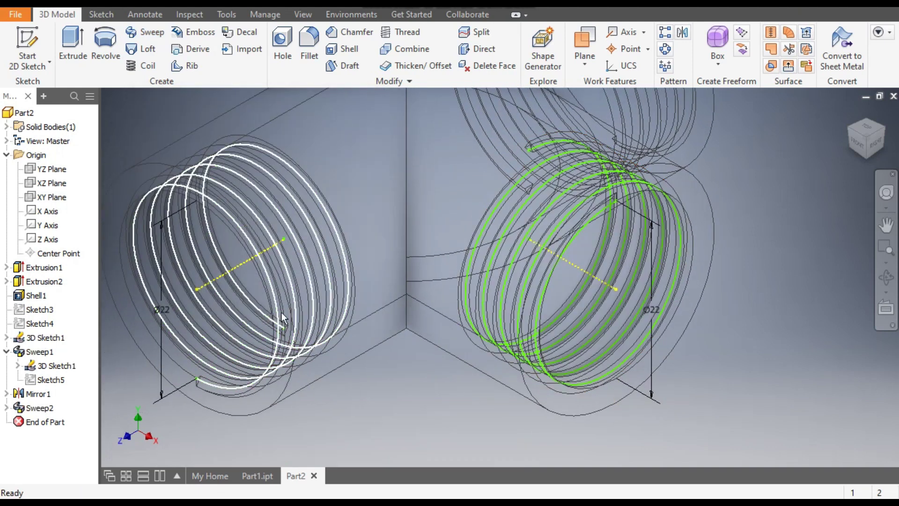
# Set the model's visual style to Shaded with Edges.
pyautogui.scroll(3, 651, 248)
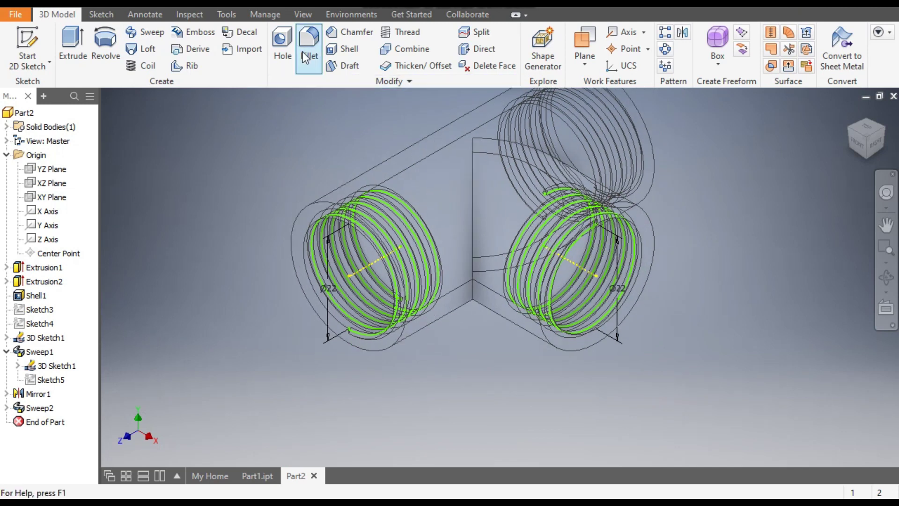
pyautogui.click(298, 15)
pyautogui.click(151, 66)
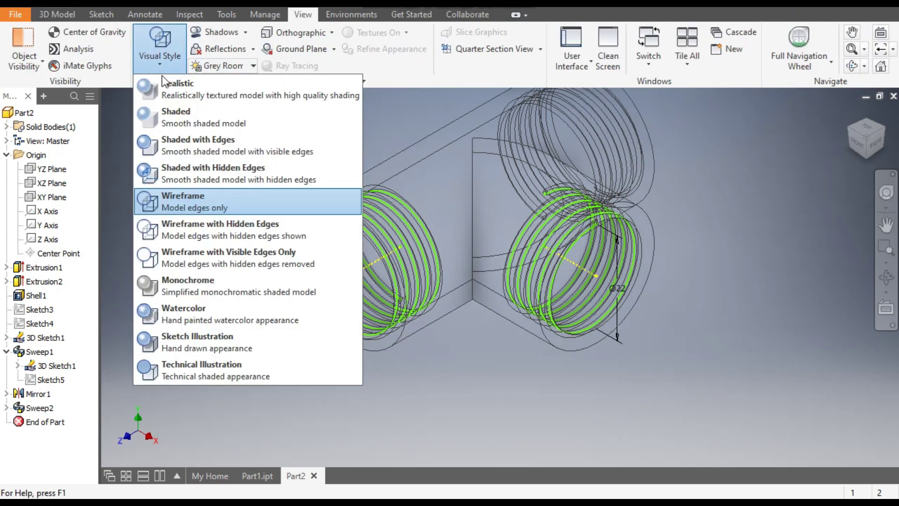
pyautogui.click(201, 145)
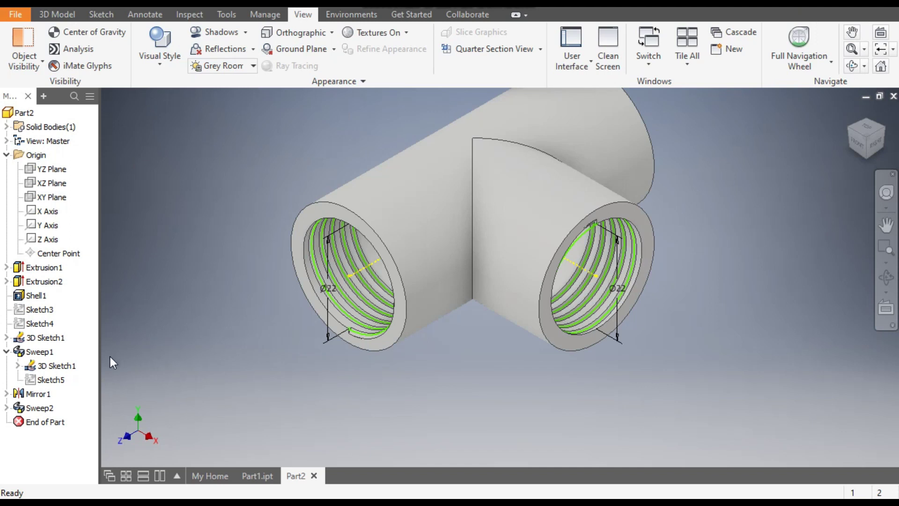
# Hide 3D Sketch1 and view the threaded tee from another corner.
pyautogui.click(58, 366)
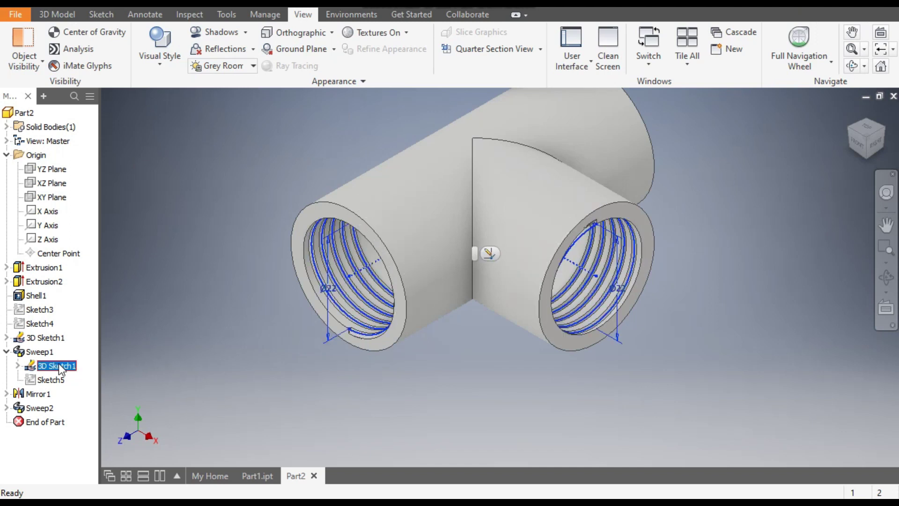
pyautogui.rightClick(59, 365)
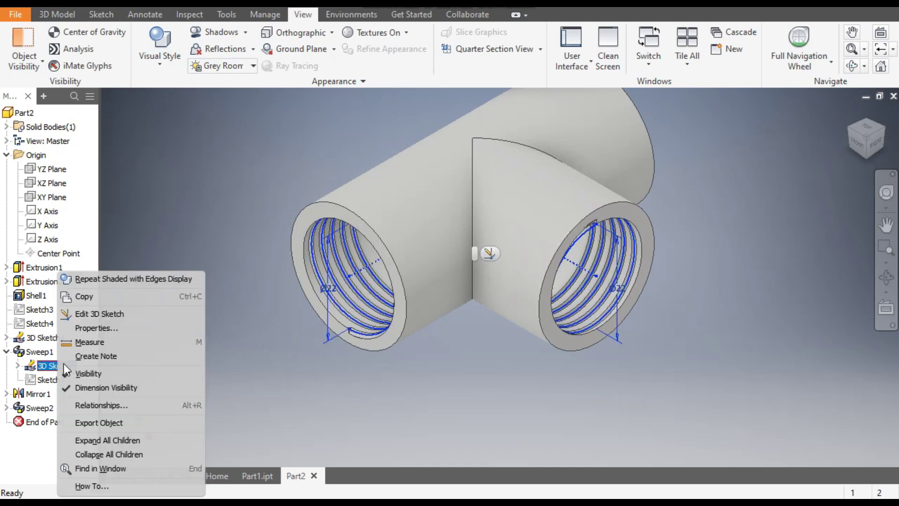
pyautogui.click(91, 373)
pyautogui.moveTo(210, 326); pyautogui.dragTo(203, 371, button='middle')
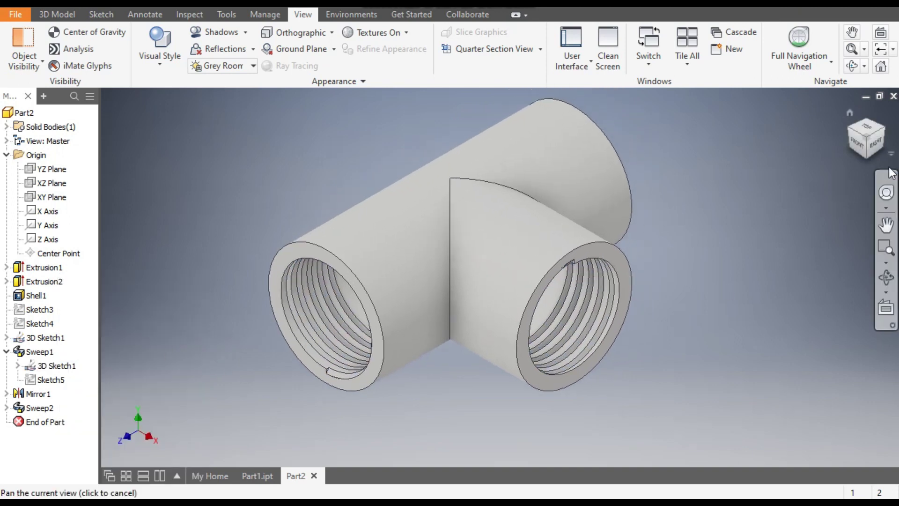
pyautogui.click(884, 135)
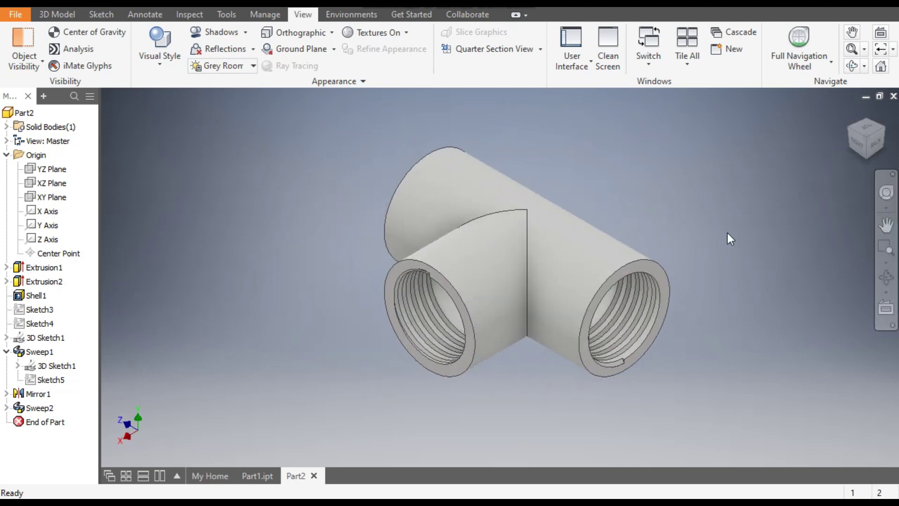
# Start a sketch on the front end face of the main pipe and project the face's outer circular edge.
pyautogui.click(846, 128)
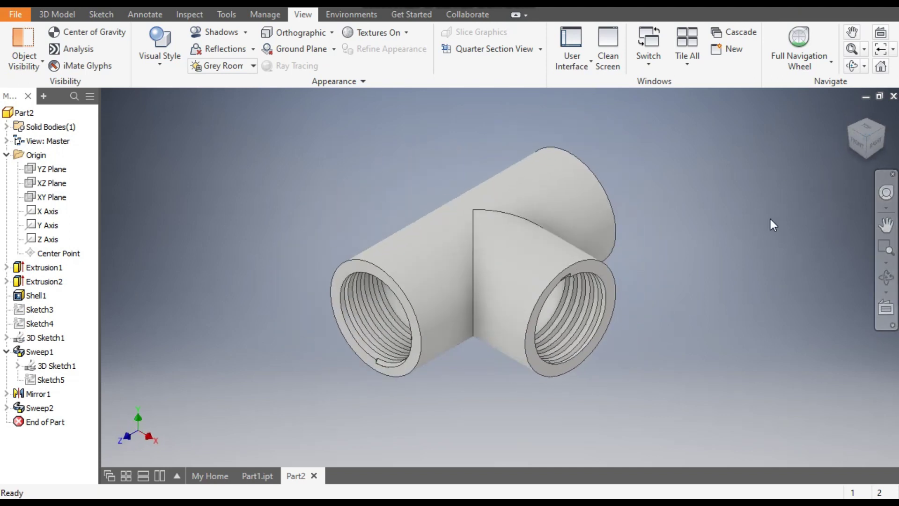
pyautogui.click(360, 268)
pyautogui.click(459, 259)
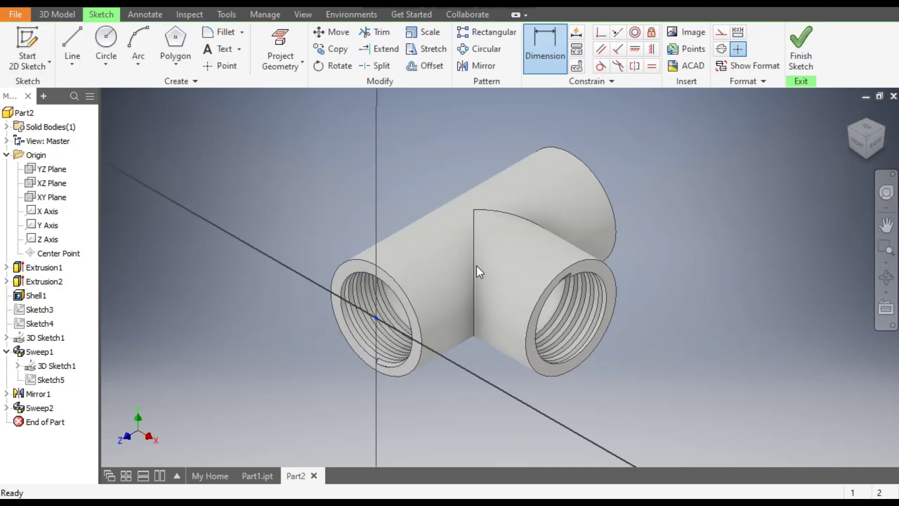
pyautogui.moveTo(515, 276); pyautogui.dragTo(471, 249, button='middle')
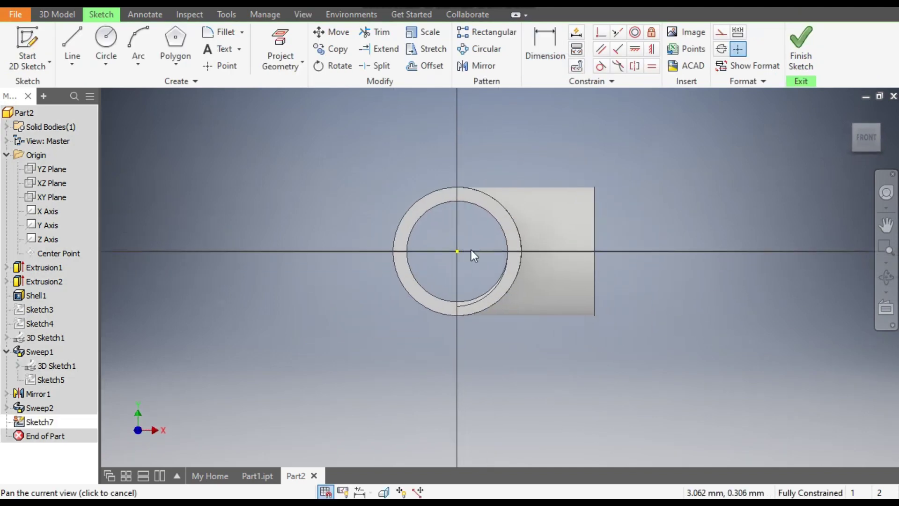
pyautogui.click(462, 187)
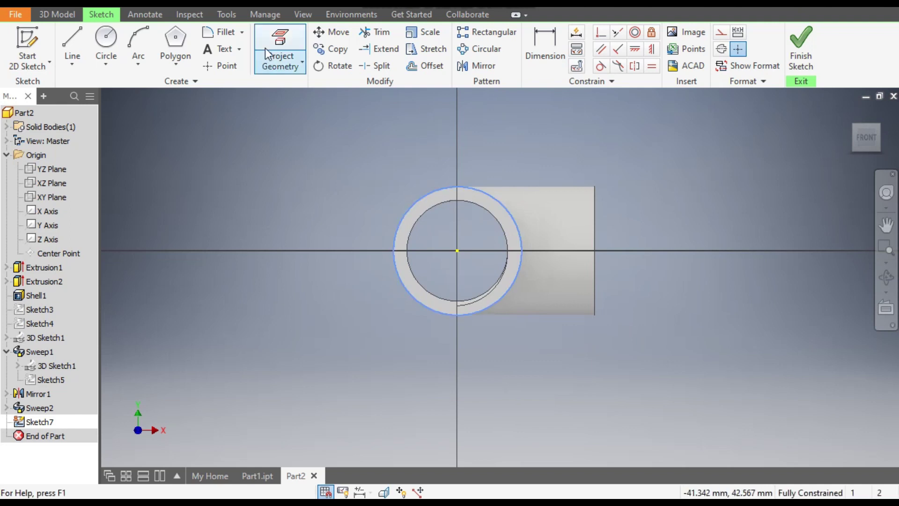
pyautogui.click(284, 45)
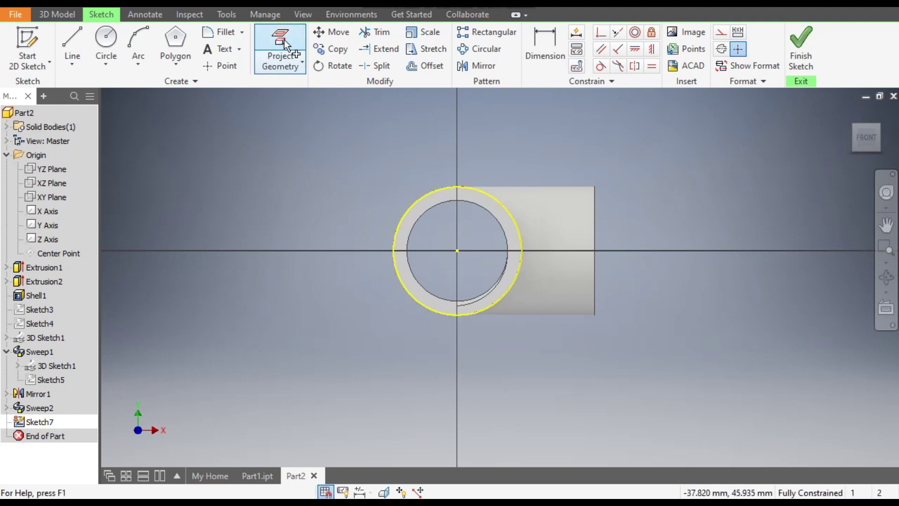
# Draw a 34 mm diameter circle centred on the origin, concentric with the main pipe's opening.
pyautogui.click(105, 41)
pyautogui.click(457, 251)
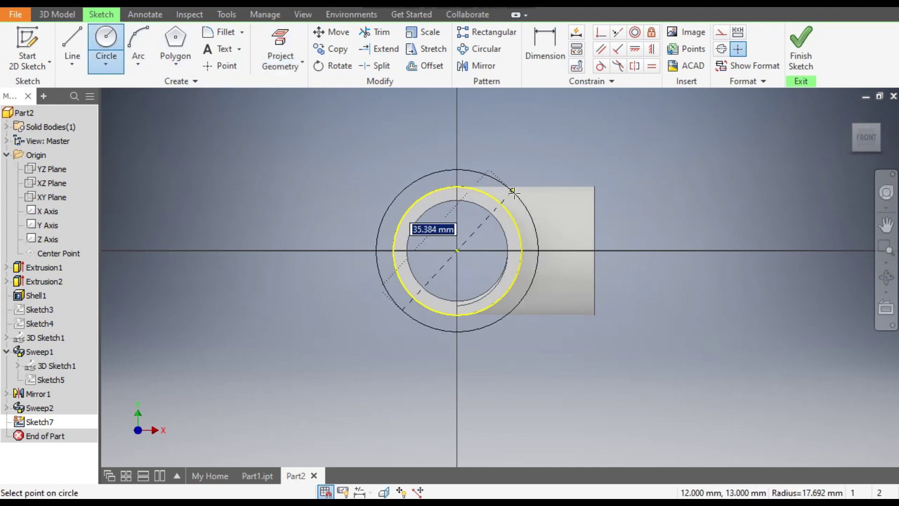
pyautogui.write('34')
pyautogui.press('Return')
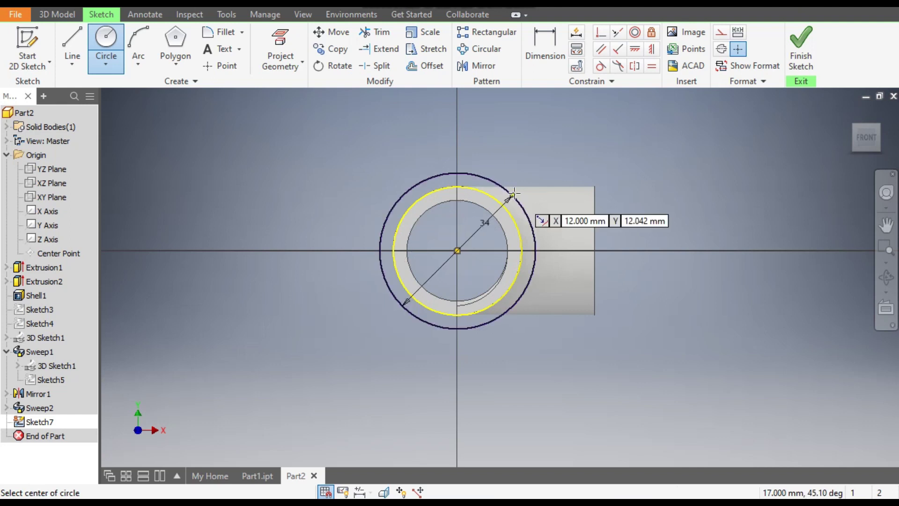
# Extrude the ring between the projected edge and the 34 mm circle 5 mm back along the main pipe as a joined collar.
pyautogui.click(64, 15)
pyautogui.click(75, 45)
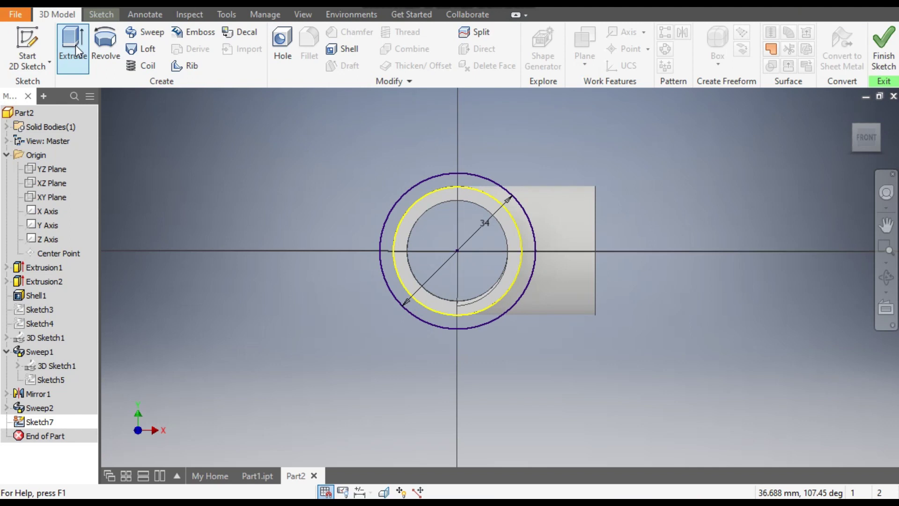
pyautogui.scroll(3, 339, 258)
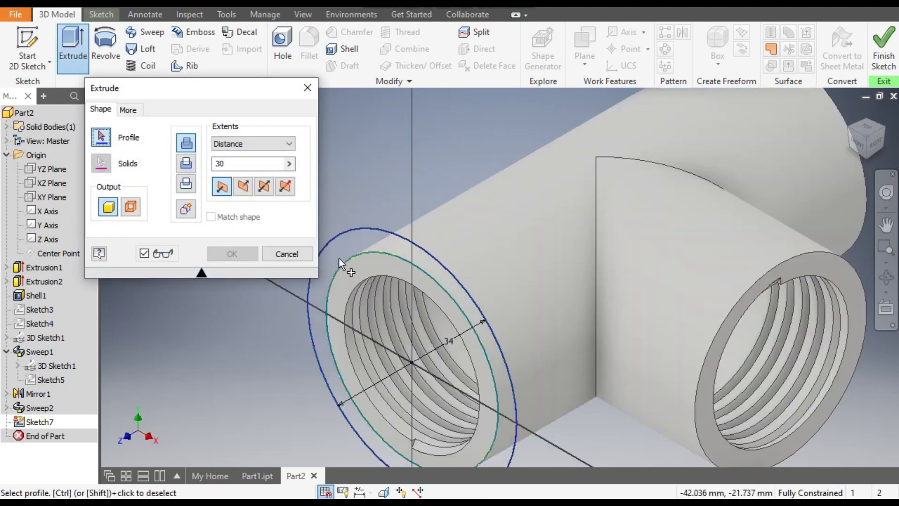
pyautogui.click(372, 235)
pyautogui.scroll(-2, 410, 159)
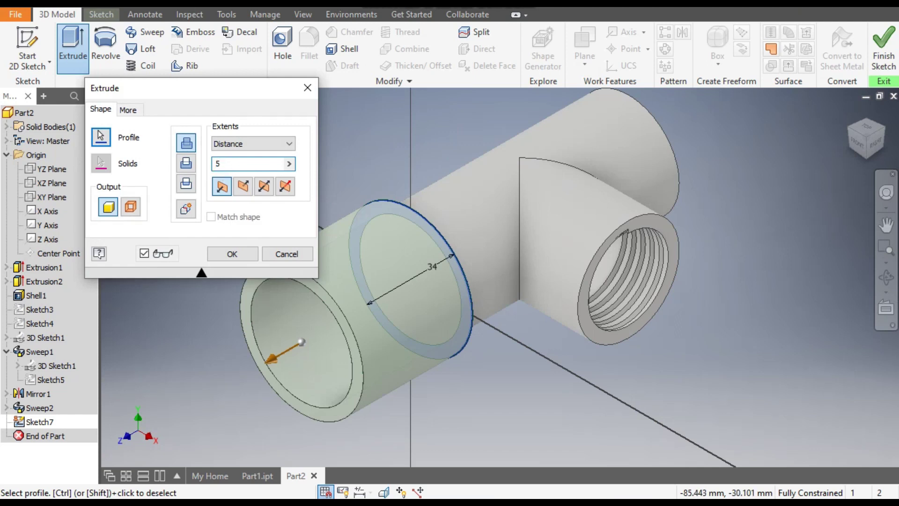
pyautogui.click(244, 187)
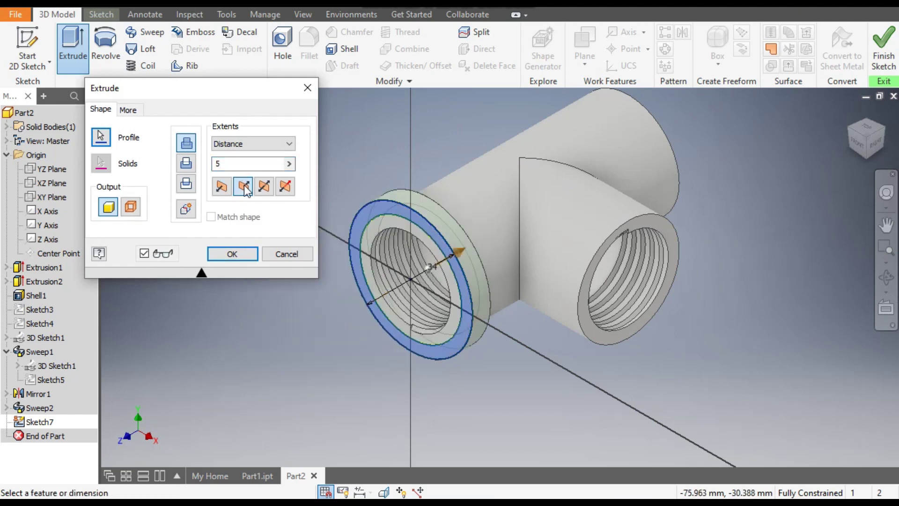
pyautogui.click(232, 254)
# Start a sketch on the branch pipe's end face and project the face's outer circular edge.
pyautogui.press('F2')
pyautogui.moveTo(261, 276); pyautogui.dragTo(206, 248)
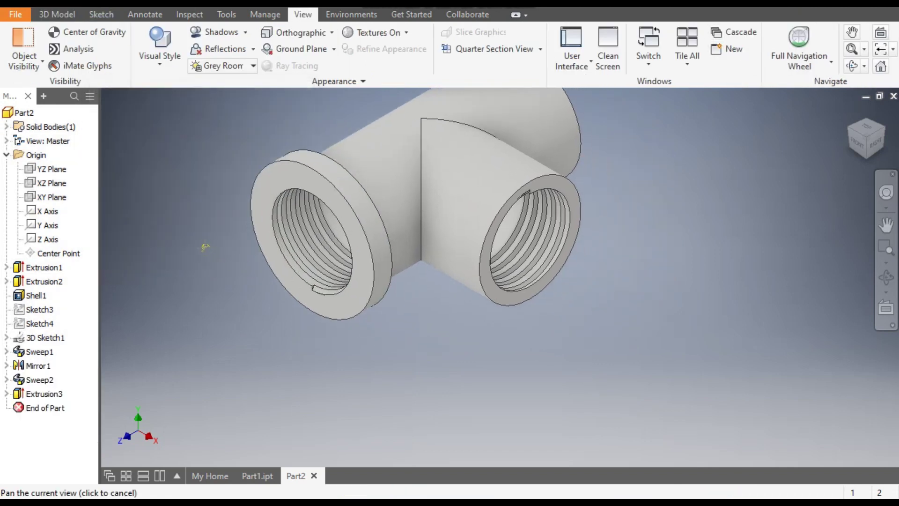
pyautogui.click(566, 182)
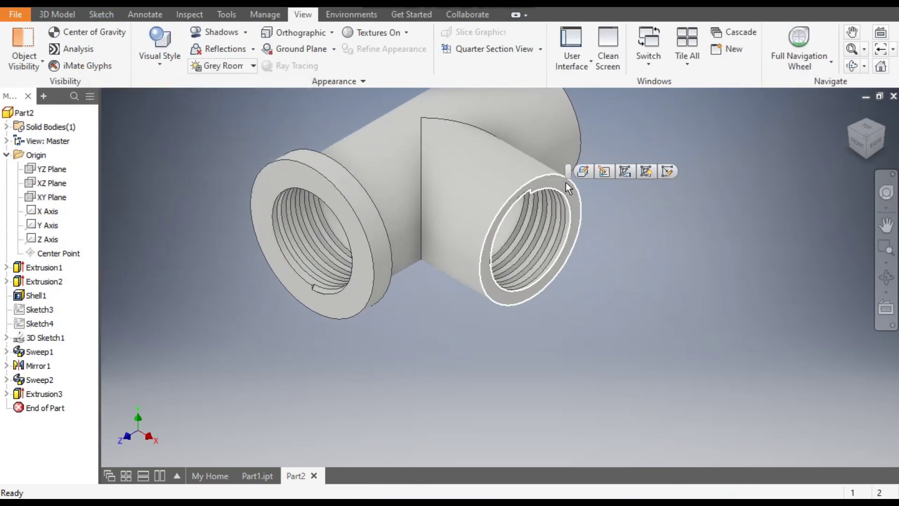
pyautogui.click(667, 169)
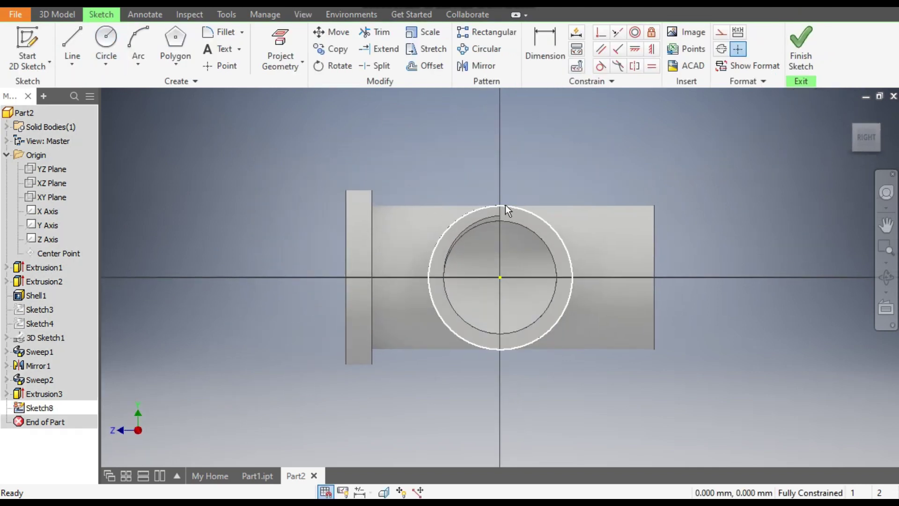
pyautogui.click(501, 206)
pyautogui.click(286, 47)
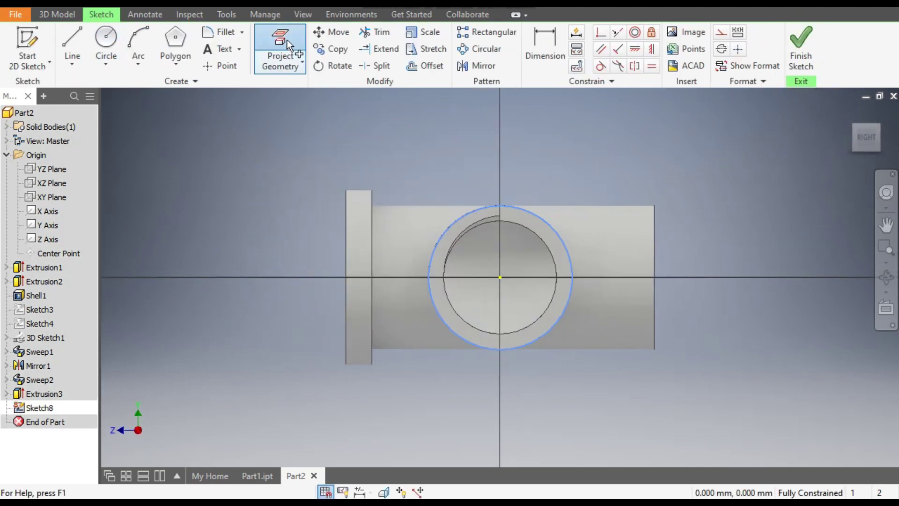
# Draw a 34 mm diameter circle concentric with the branch opening.
pyautogui.click(117, 64)
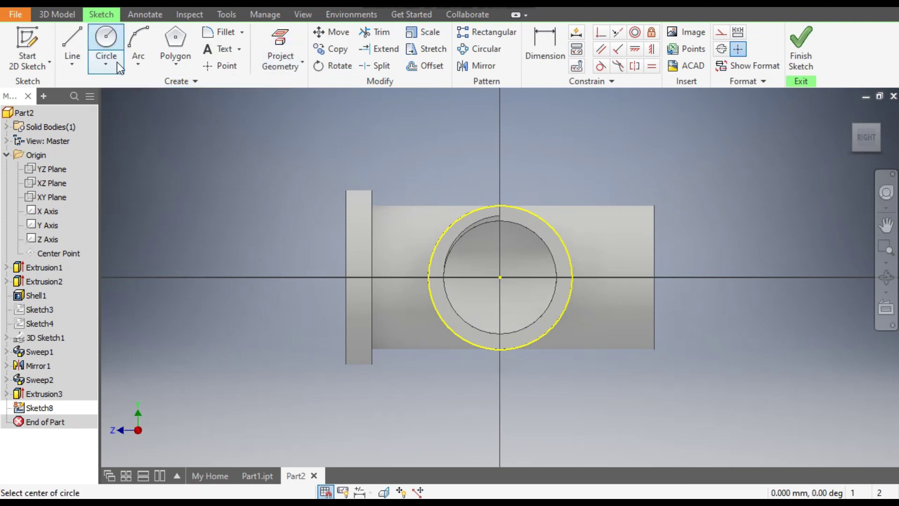
pyautogui.click(500, 277)
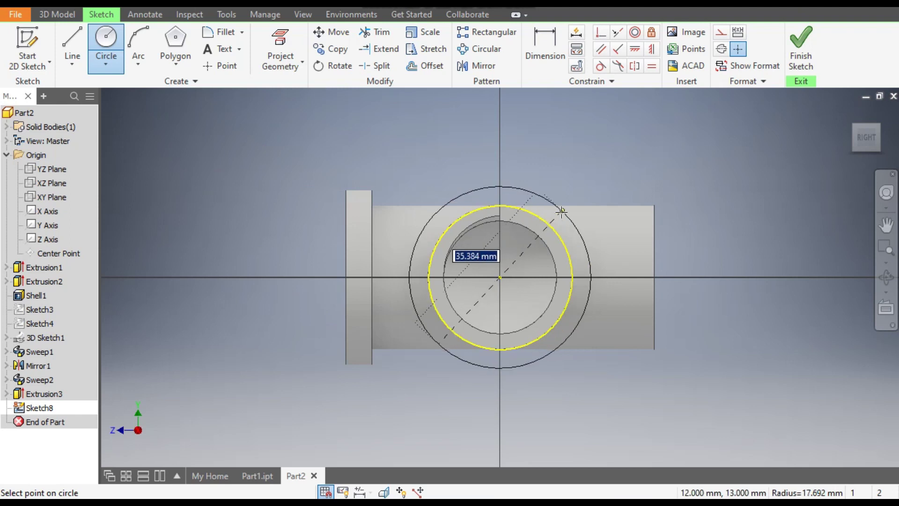
pyautogui.write('34')
pyautogui.press('Return')
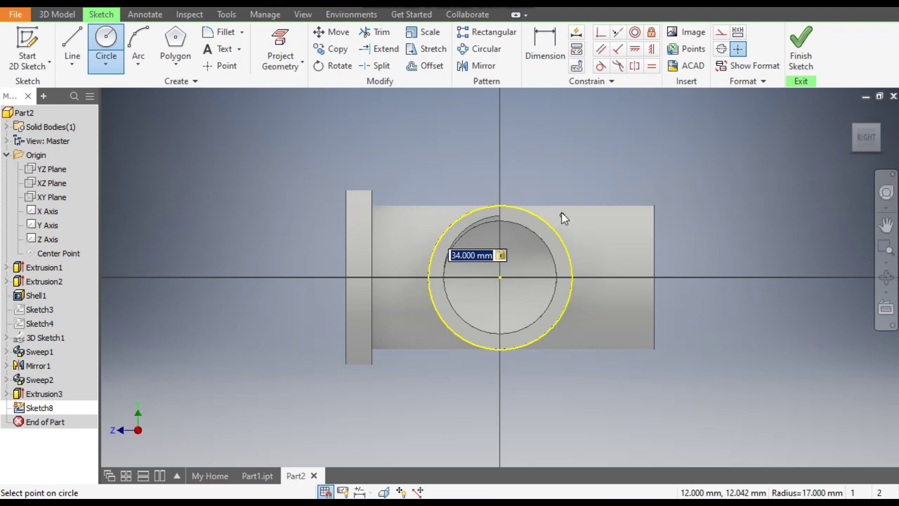
# Extrude the ring around the branch opening 5 mm back toward the tee body as a joined collar.
pyautogui.click(63, 15)
pyautogui.click(70, 37)
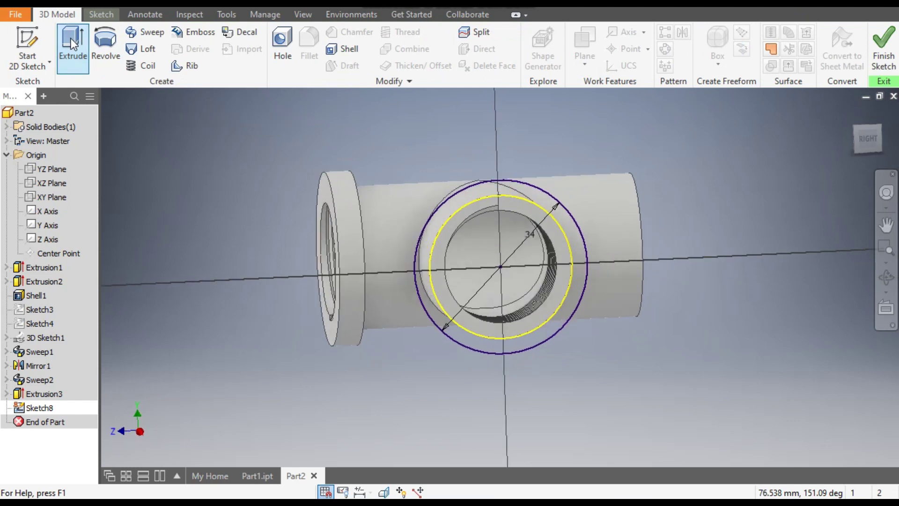
pyautogui.click(555, 165)
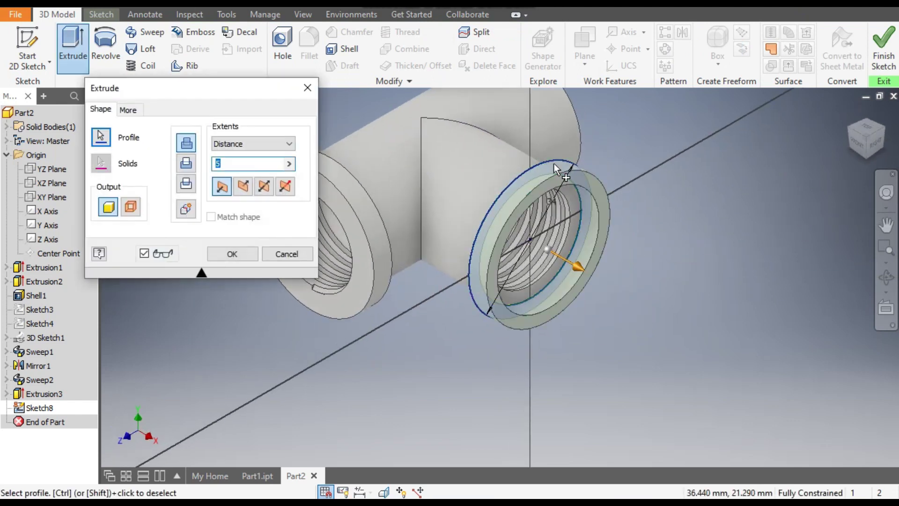
pyautogui.click(243, 185)
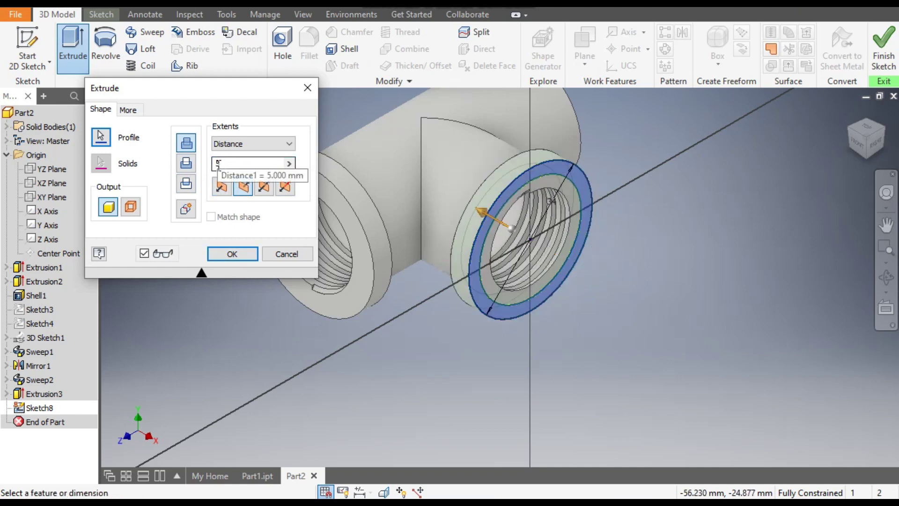
pyautogui.click(238, 254)
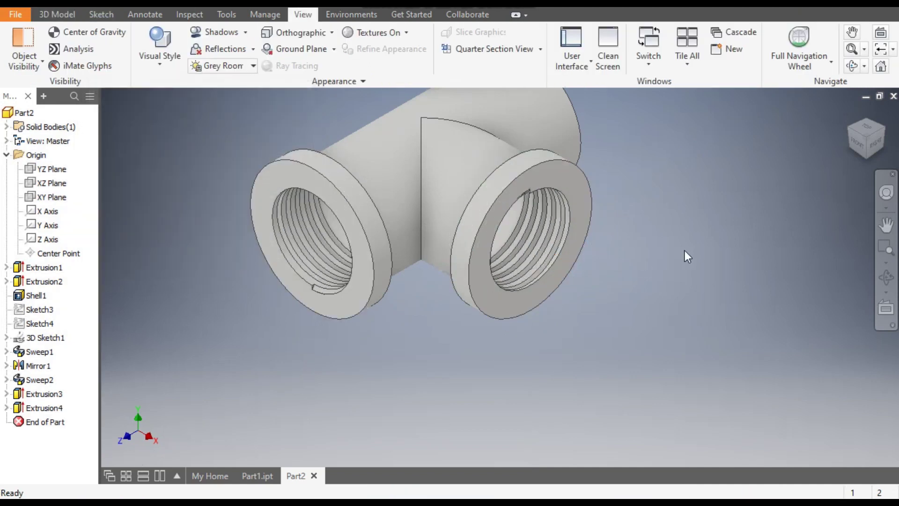
# Mirror the main pipe's front collar, Extrusion3, about the XY Plane onto the pipe's opposite end.
pyautogui.scroll(2, 681, 263)
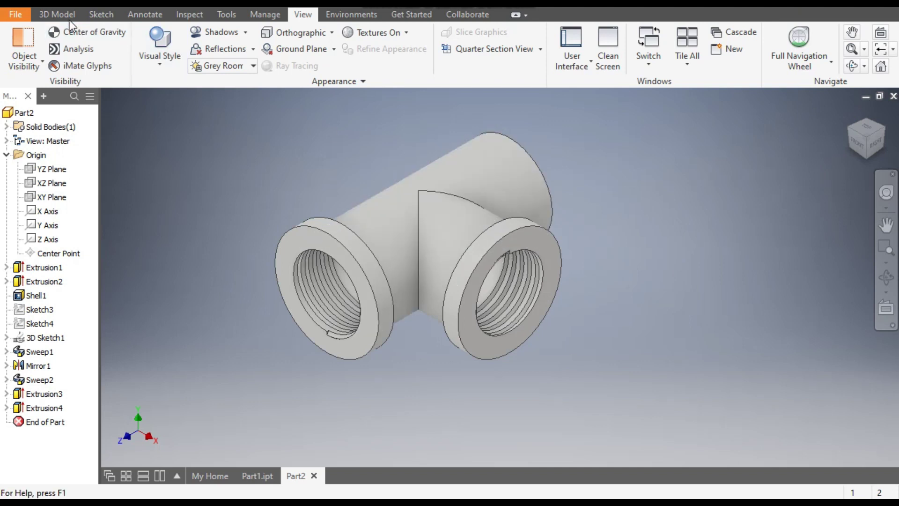
pyautogui.click(54, 15)
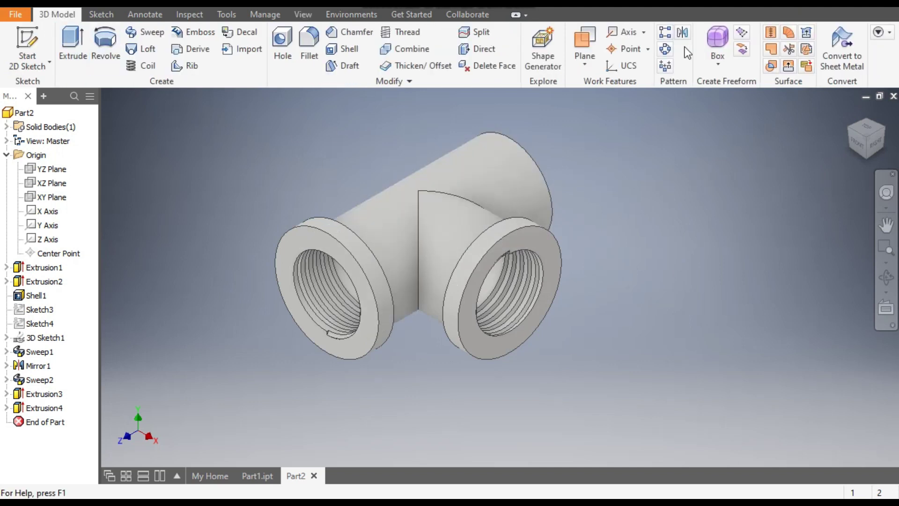
pyautogui.click(683, 32)
pyautogui.click(324, 226)
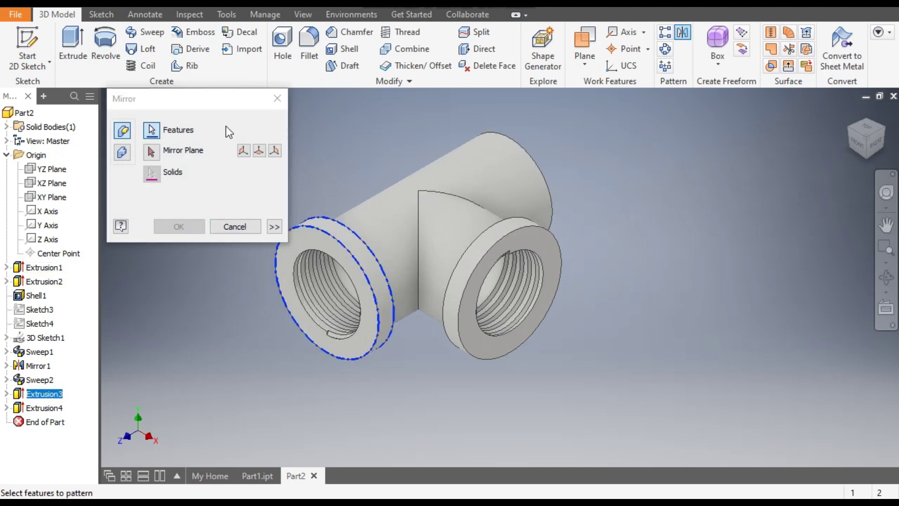
pyautogui.click(150, 150)
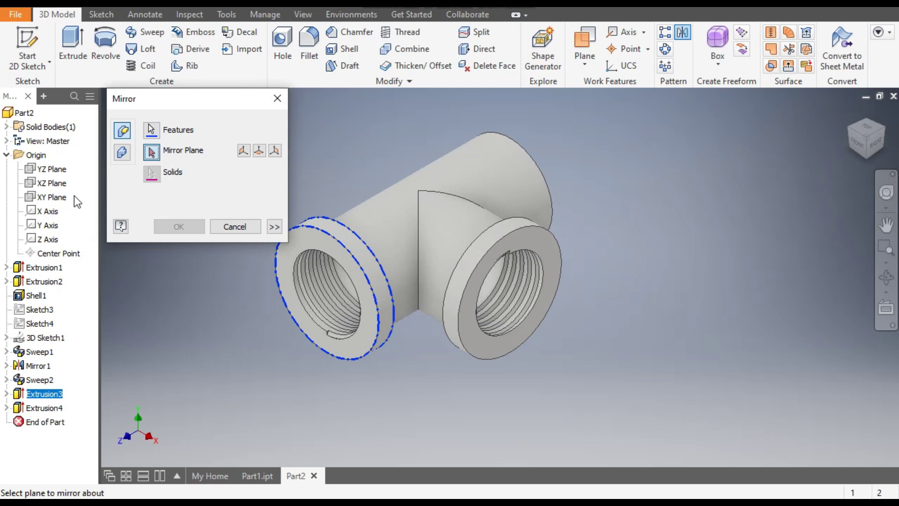
pyautogui.click(51, 197)
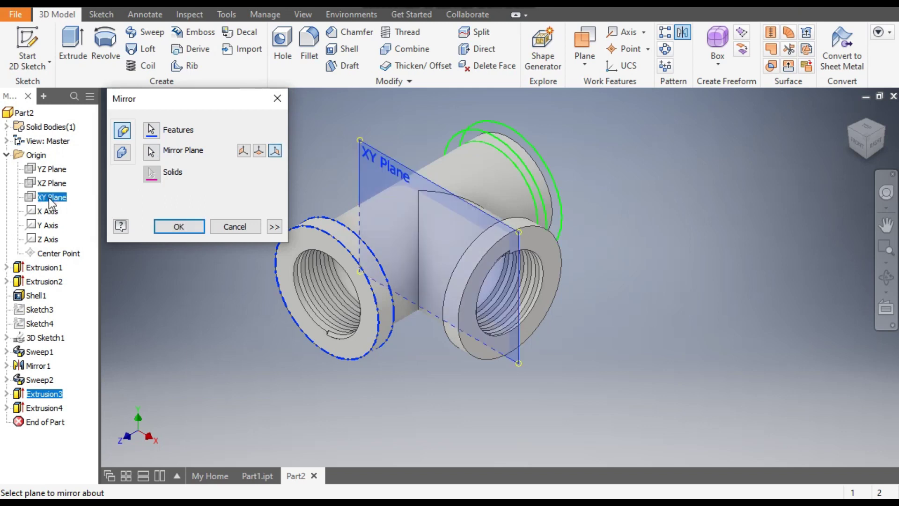
pyautogui.click(885, 135)
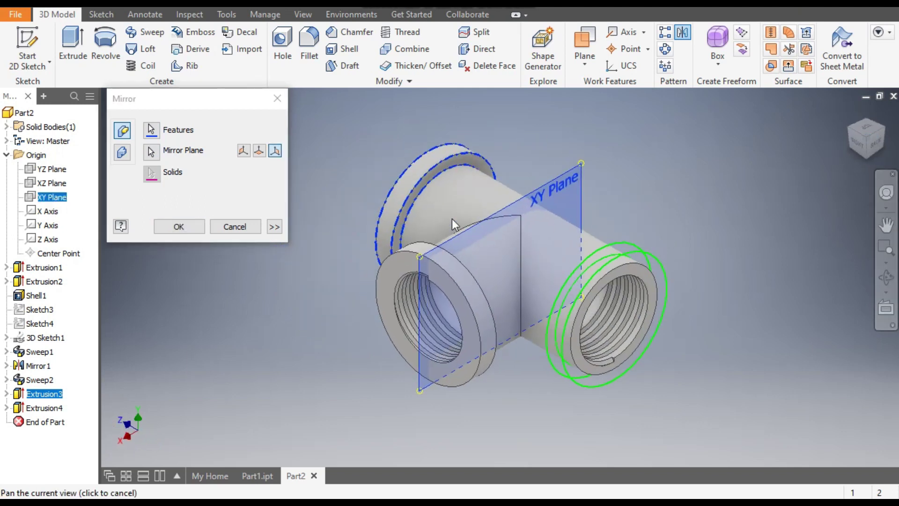
pyautogui.click(181, 229)
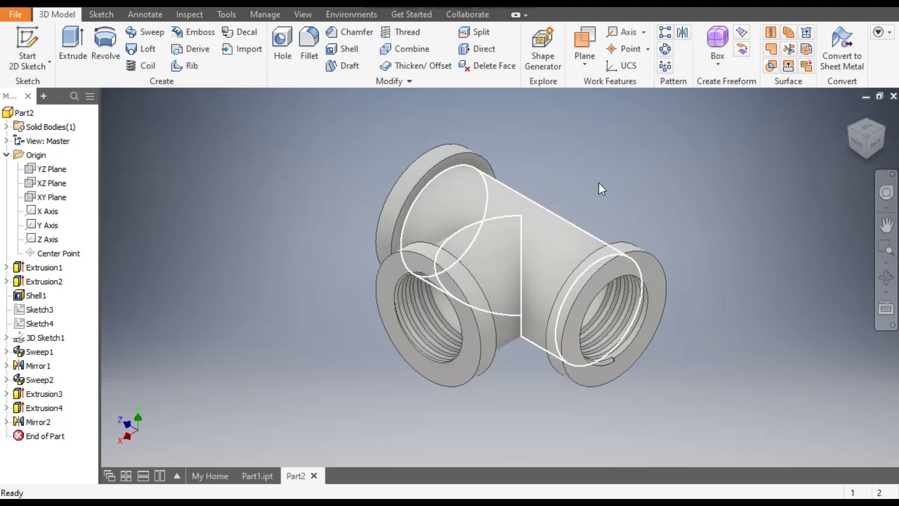
# Apply a shiny grey metallic appearance from the Inventor Material Library to the whole tee.
pyautogui.click(847, 125)
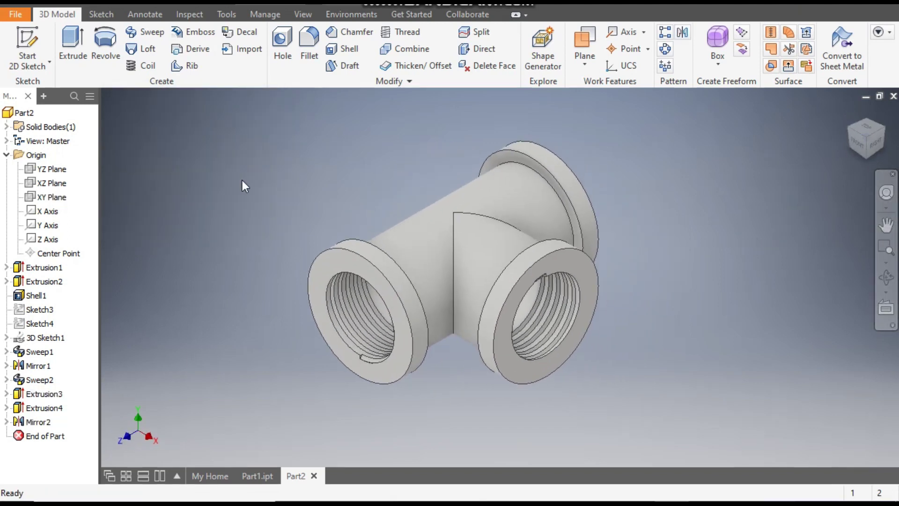
pyautogui.click(356, 7)
pyautogui.scroll(-5, 386, 248)
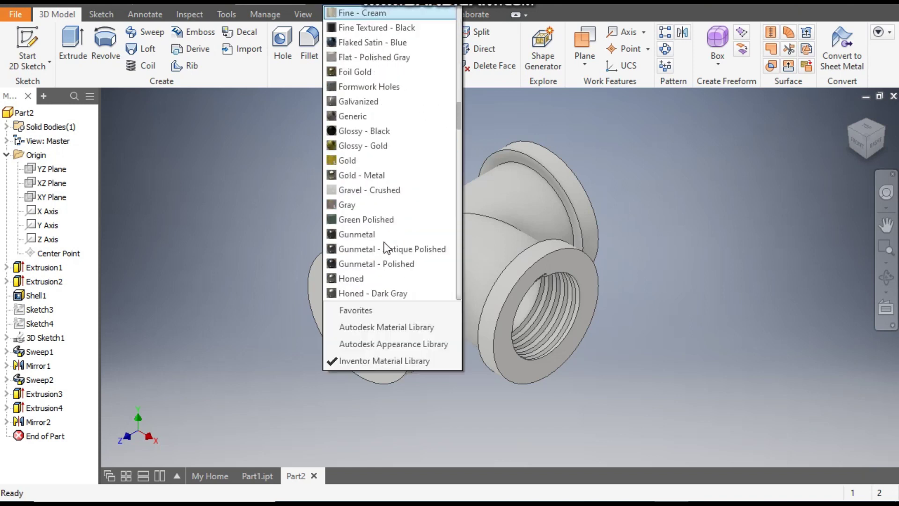
pyautogui.scroll(-8, 385, 248)
pyautogui.scroll(-2, 386, 248)
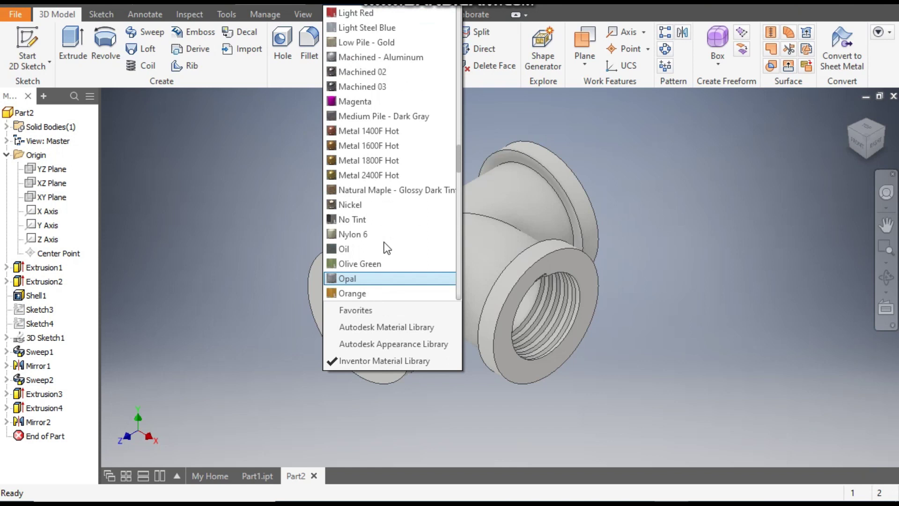
pyautogui.click(371, 279)
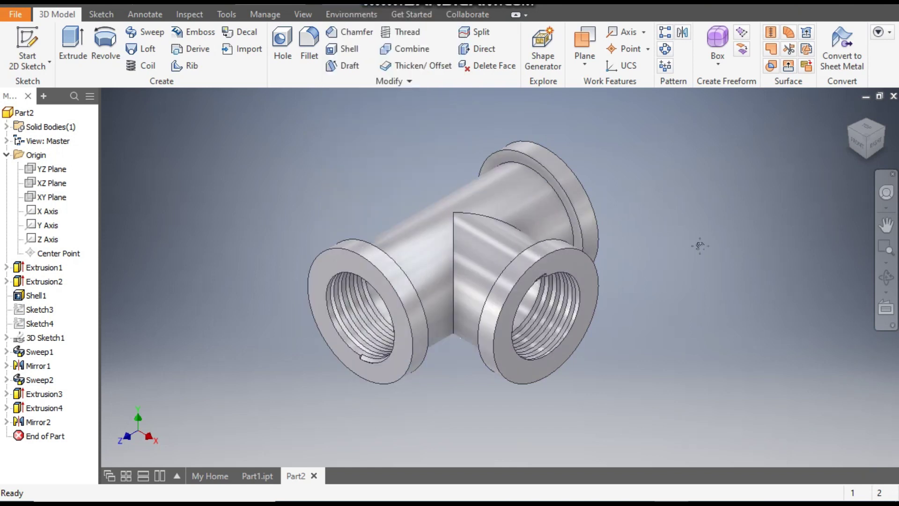
pyautogui.scroll(2, 699, 245)
pyautogui.moveTo(700, 246); pyautogui.dragTo(752, 248, button='middle')
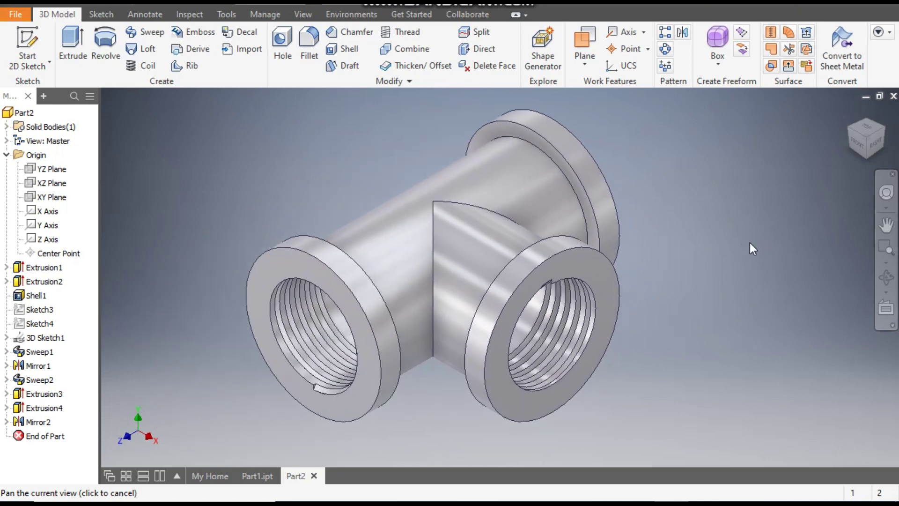